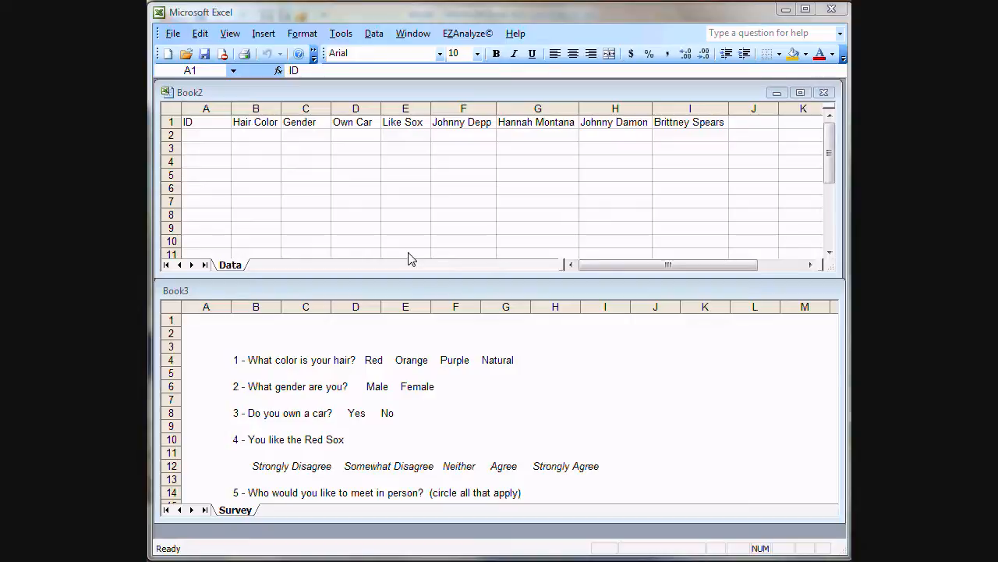
Examine the header row and empty rows of the Data sheet in Book2, plus the survey questions in Book3
click(167, 123)
click(167, 122)
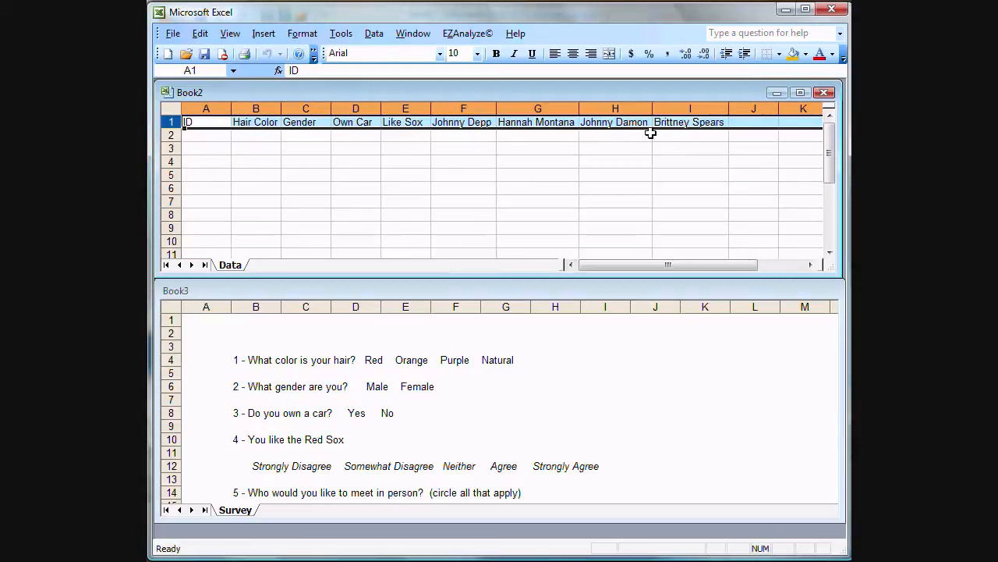
click(212, 138)
click(216, 148)
click(209, 161)
click(210, 175)
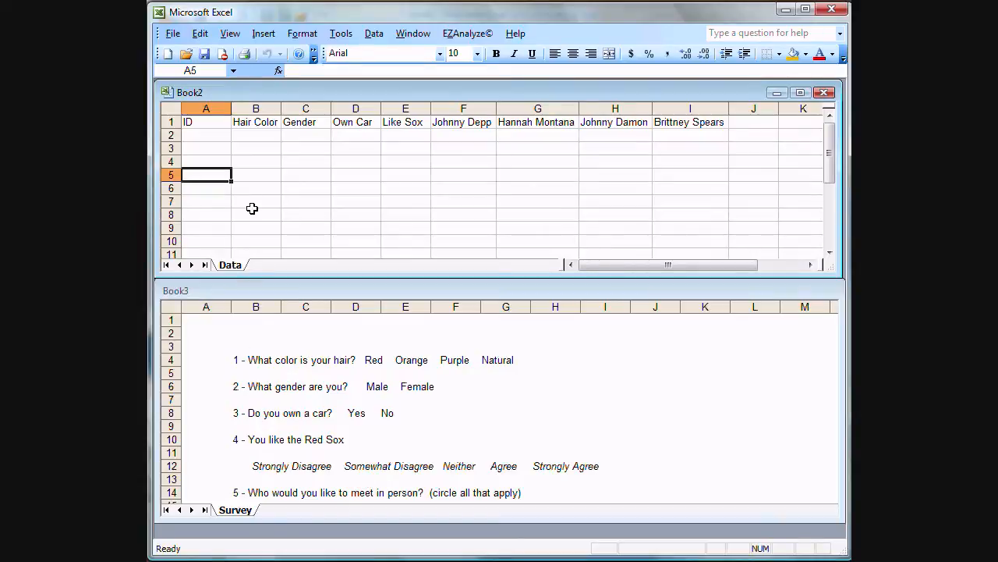
click(206, 124)
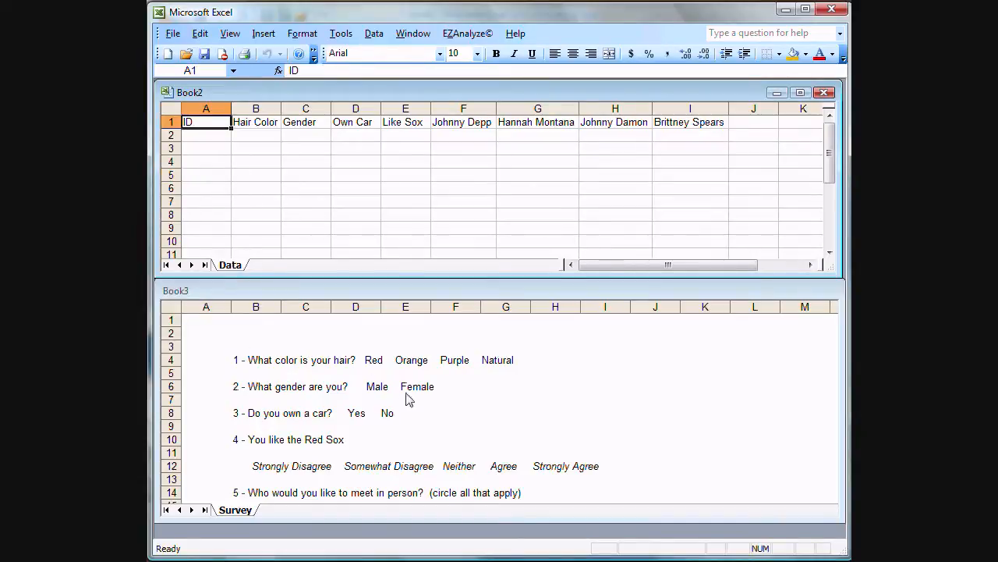
click(323, 387)
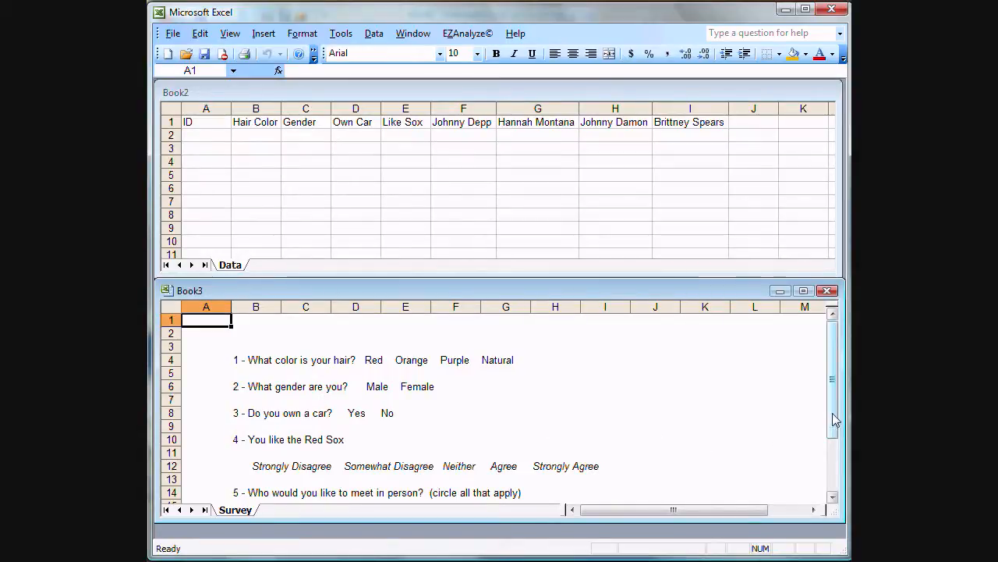
drag(835, 419, 832, 482)
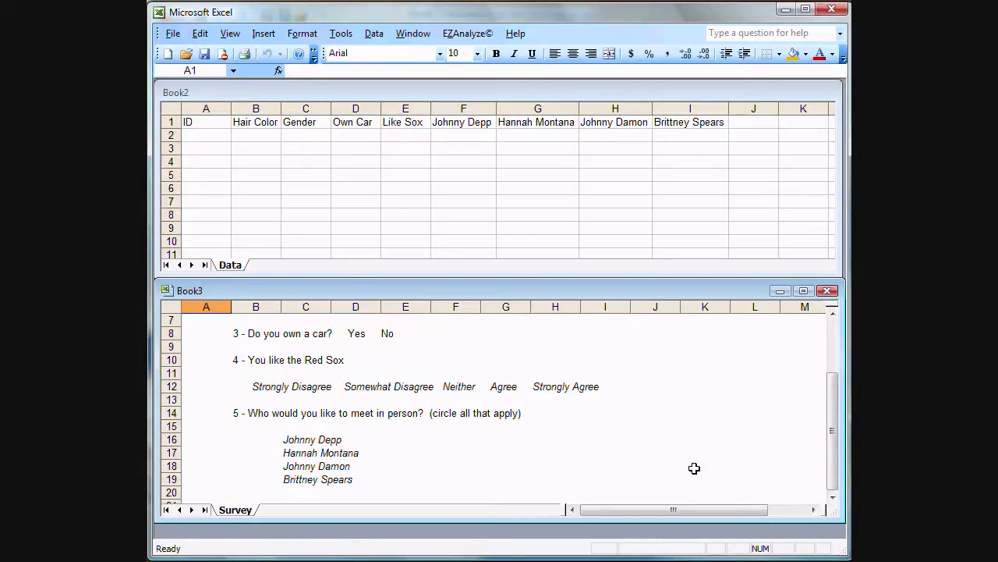
drag(833, 457, 833, 374)
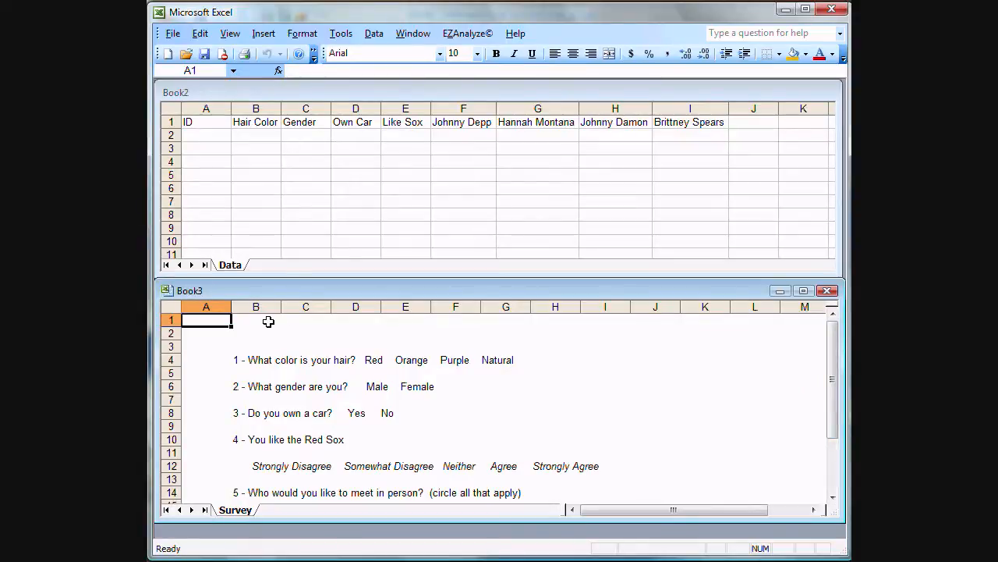
Compare the ID, Hair Color, Gender, Own Car and Like Sox column headings with the corresponding questions on the Survey sheet
click(201, 124)
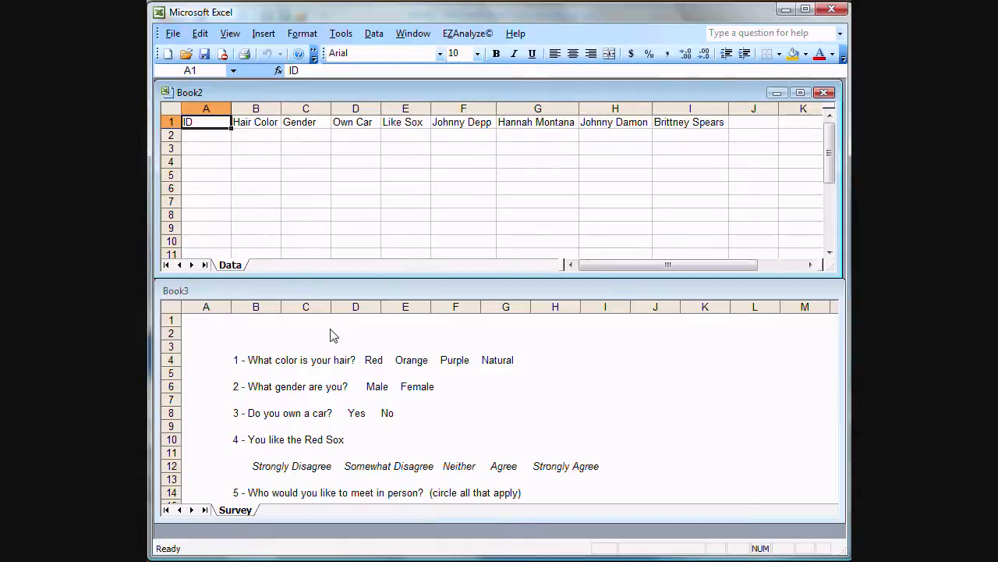
click(212, 135)
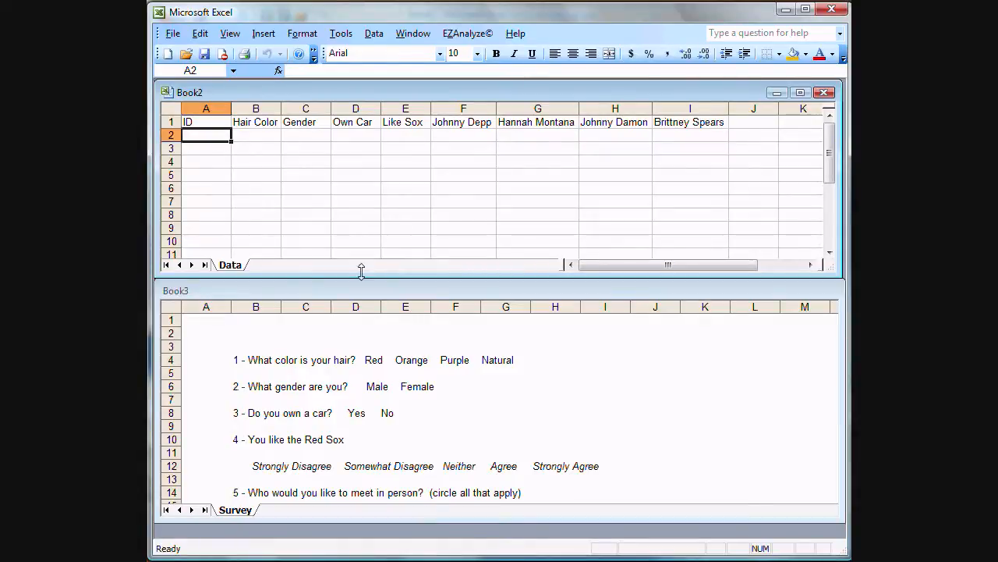
click(551, 419)
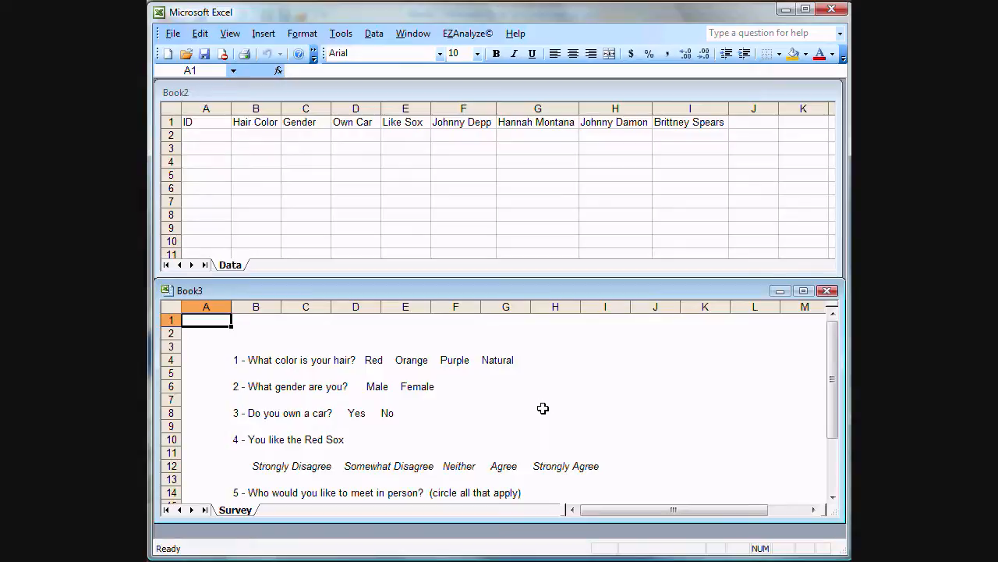
click(209, 135)
click(207, 121)
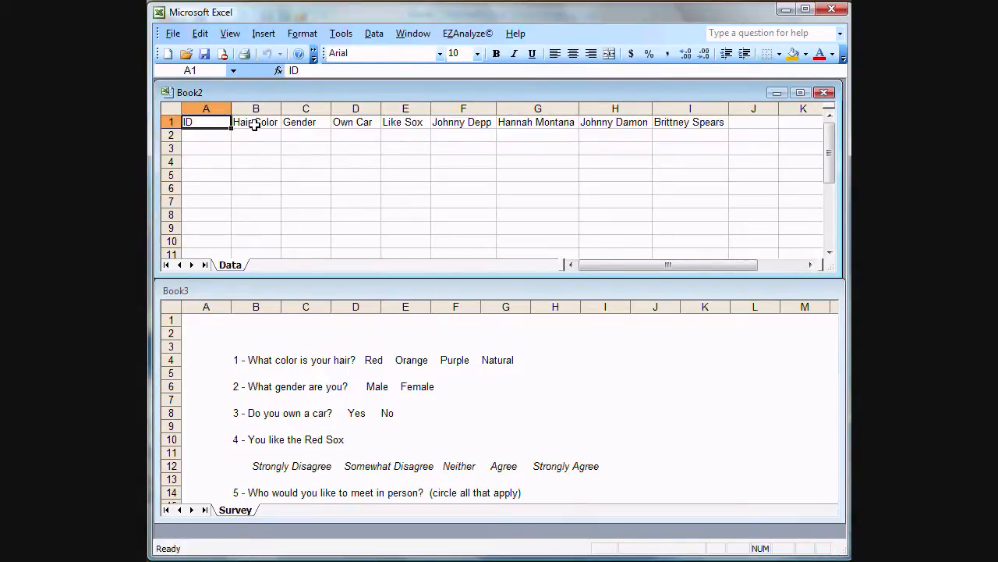
click(255, 125)
click(304, 122)
click(373, 122)
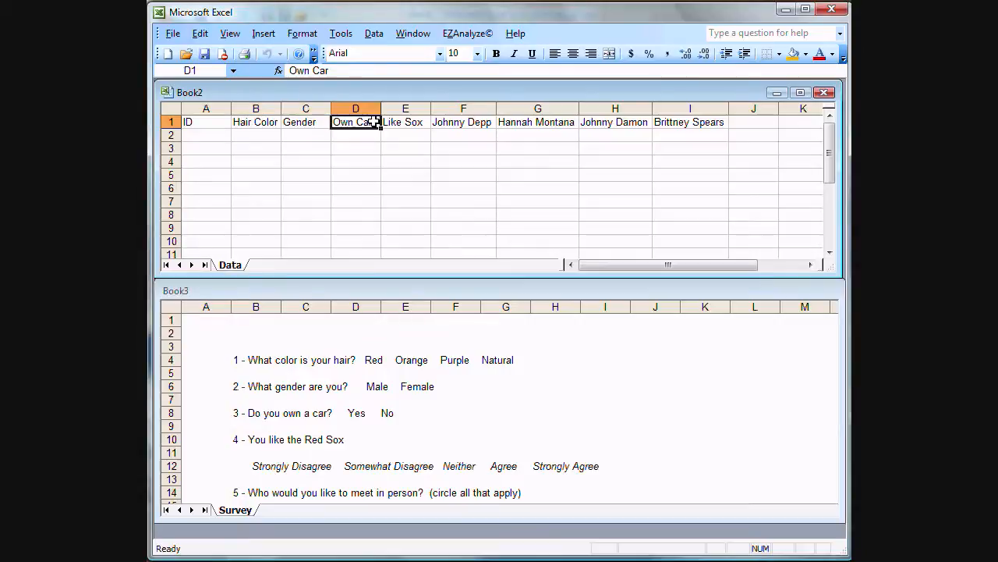
click(401, 122)
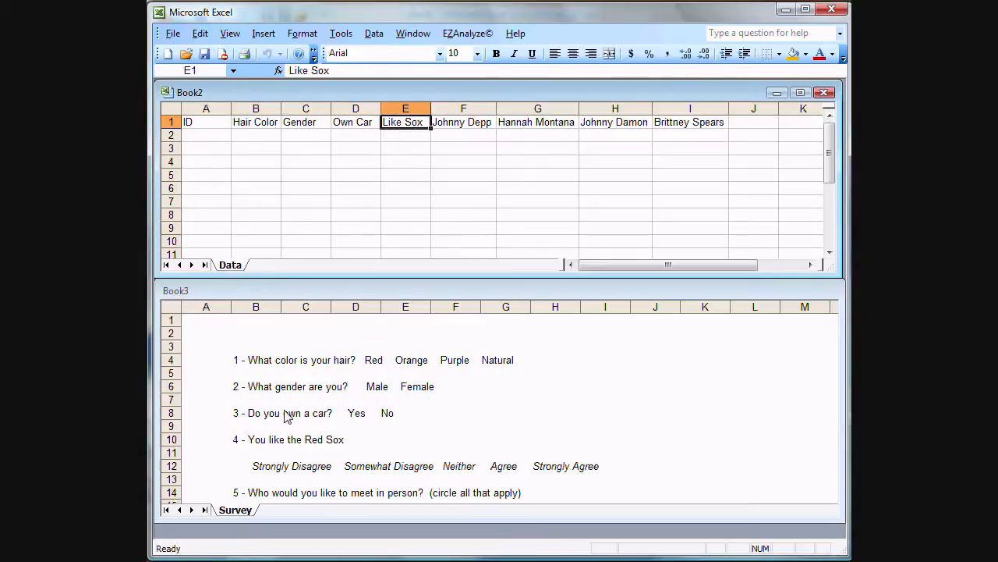
click(251, 365)
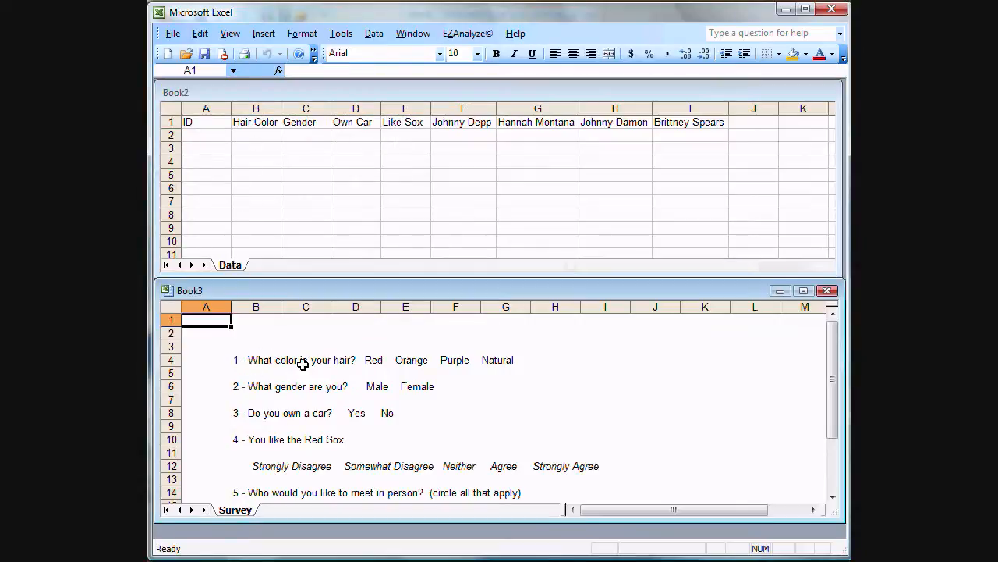
click(250, 360)
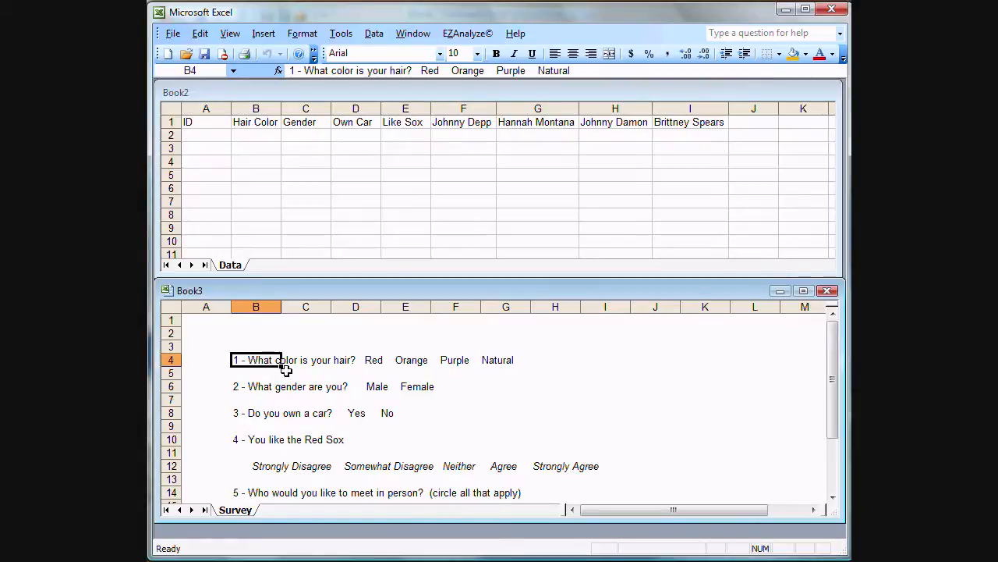
click(255, 123)
click(265, 129)
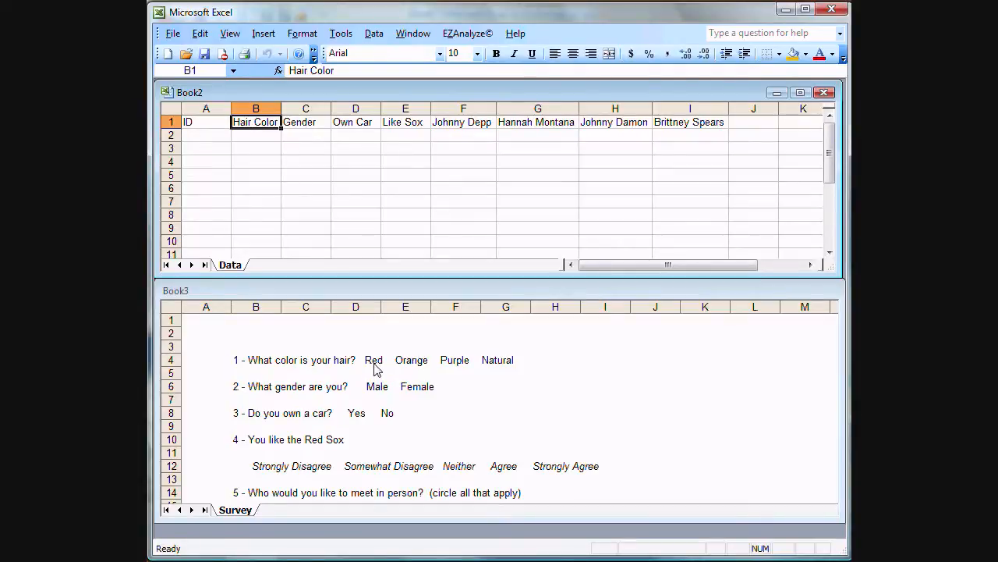
Enter the hair color codes 1, 2, 3 and 4 in cells B2 to B5 of the Data sheet
click(256, 135)
text(1)
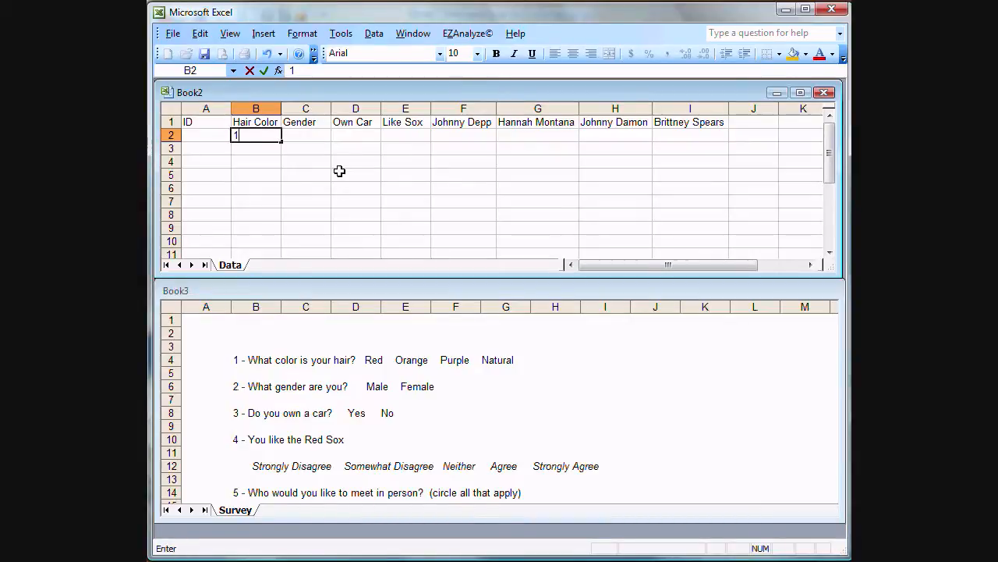
key(Return)
text(2)
key(Return)
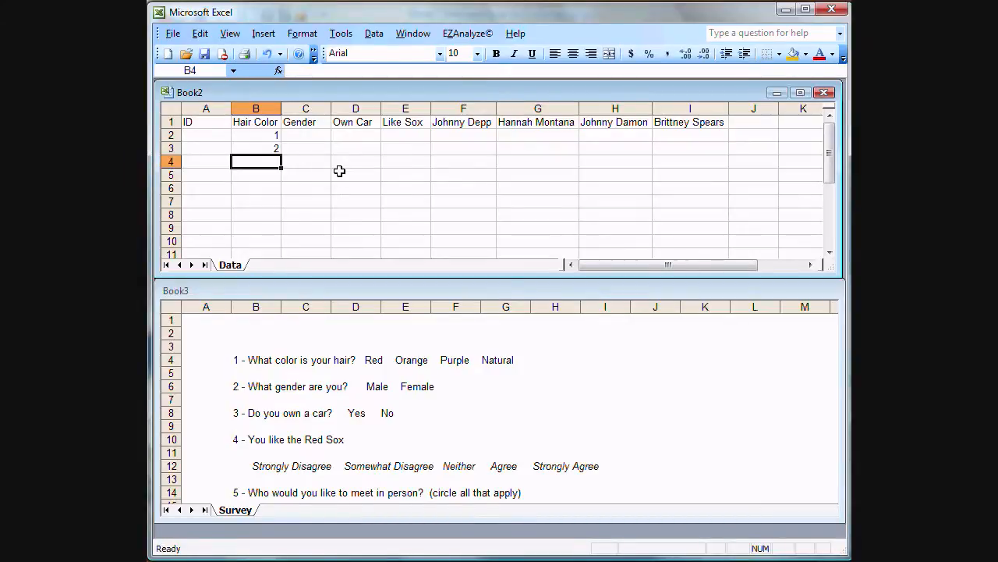
text(3)
key(Return)
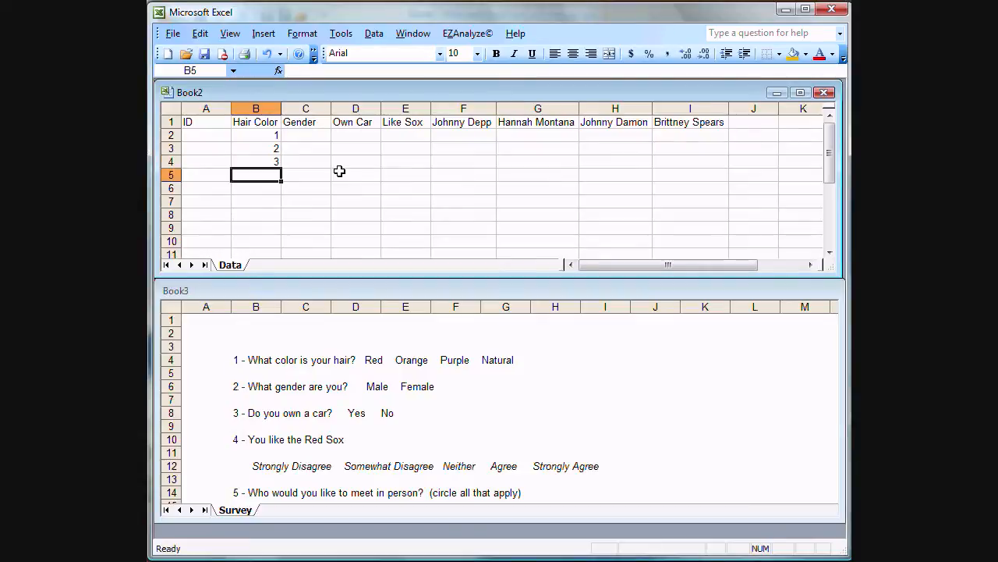
text(4)
key(Return)
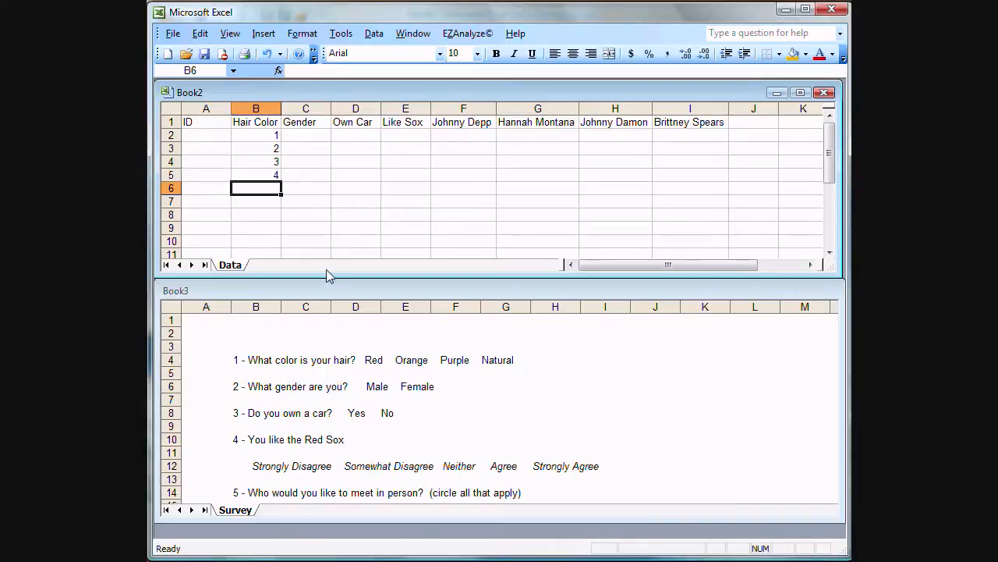
click(374, 361)
click(374, 361)
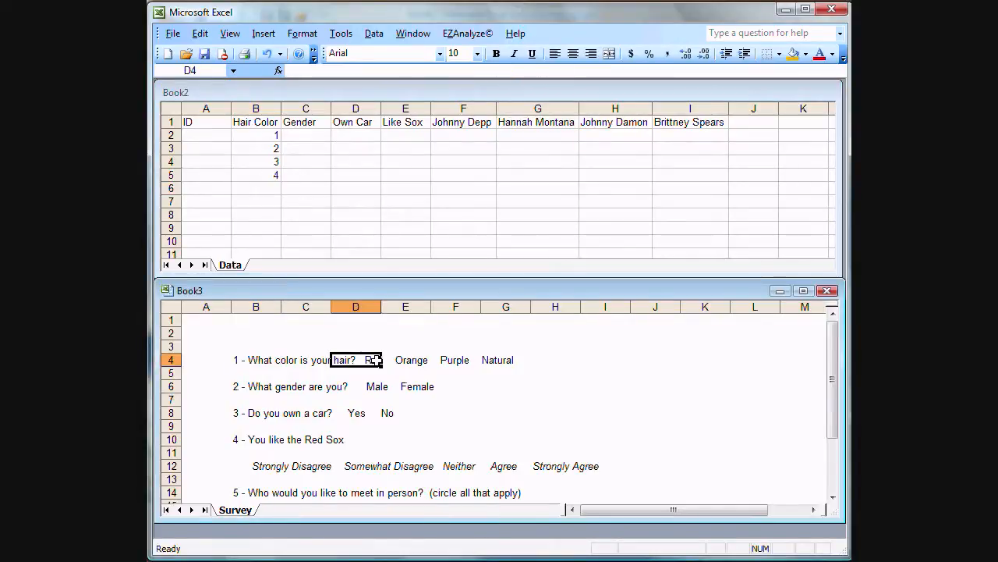
click(254, 363)
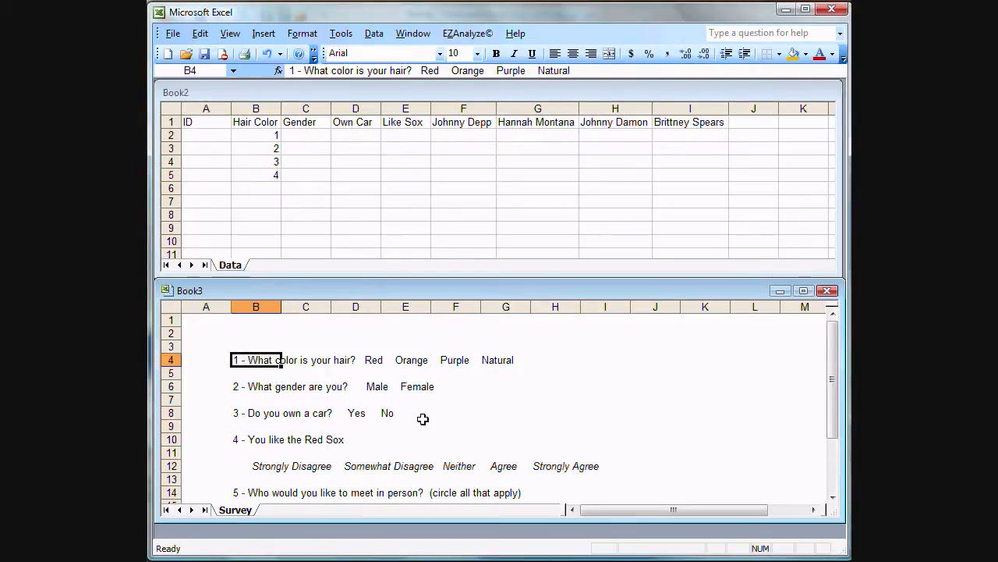
Fill the Gender column of the Data sheet with M, F, F and M in cells C2 to C5
click(310, 136)
click(318, 136)
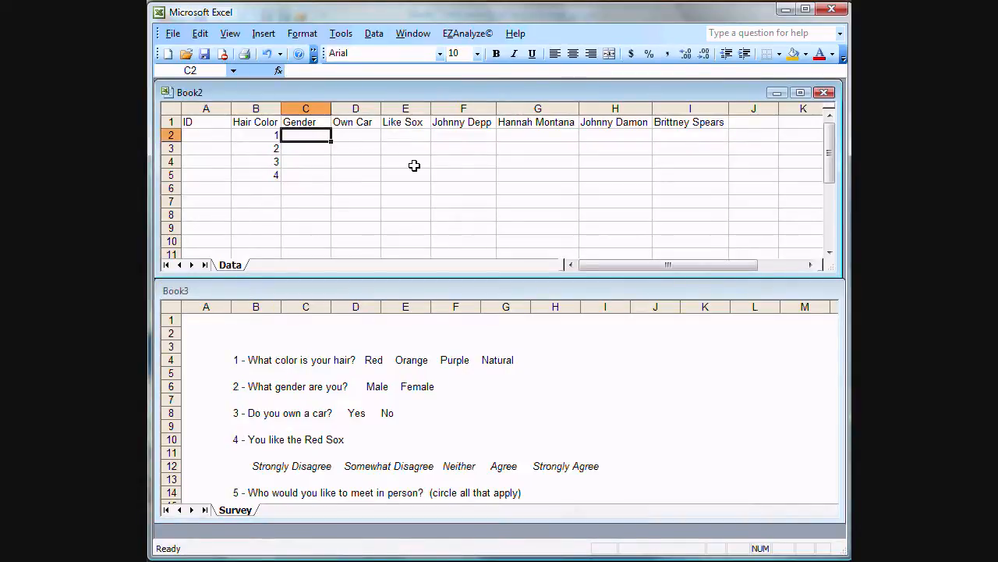
text(M)
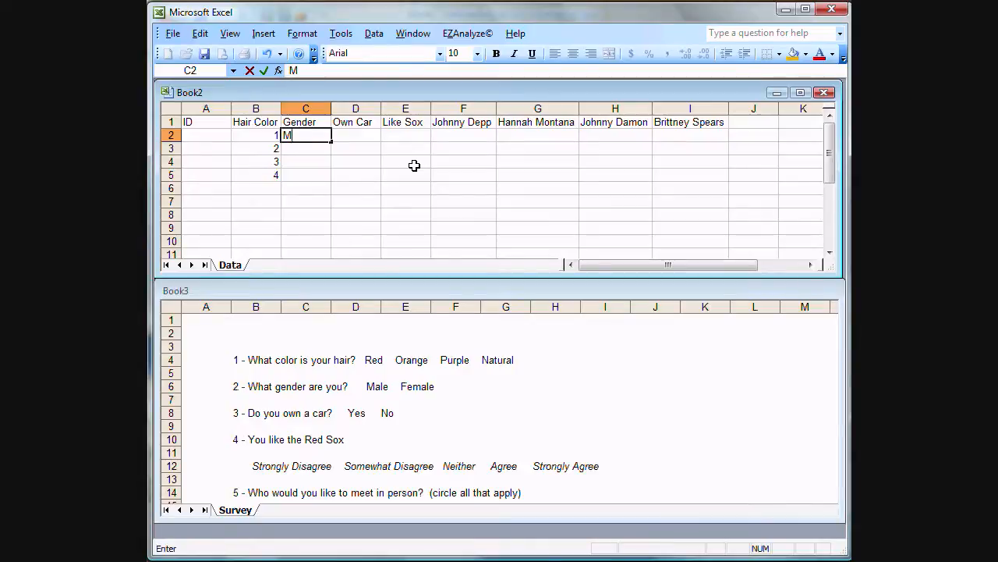
key(Return)
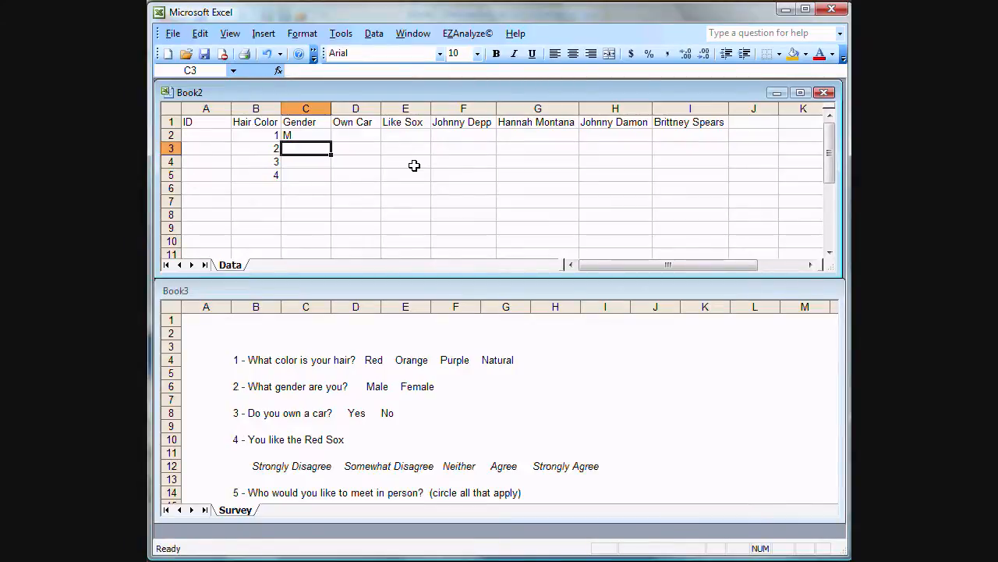
text(F)
key(Return)
text(F)
key(Return)
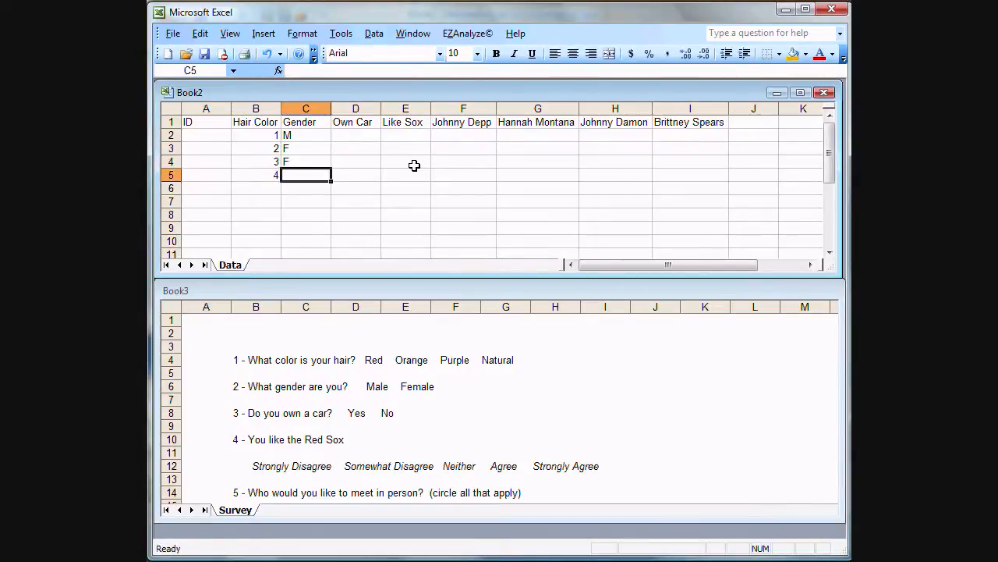
text(M)
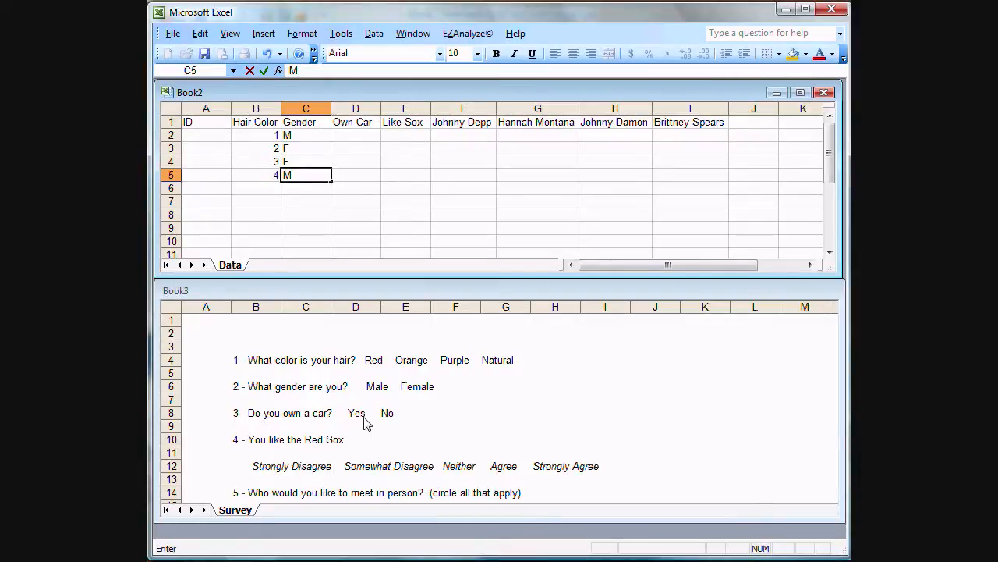
Enter the Own Car answers 0, 1, 1 and 0 in cells D2 to D5 of the Data sheet
click(356, 133)
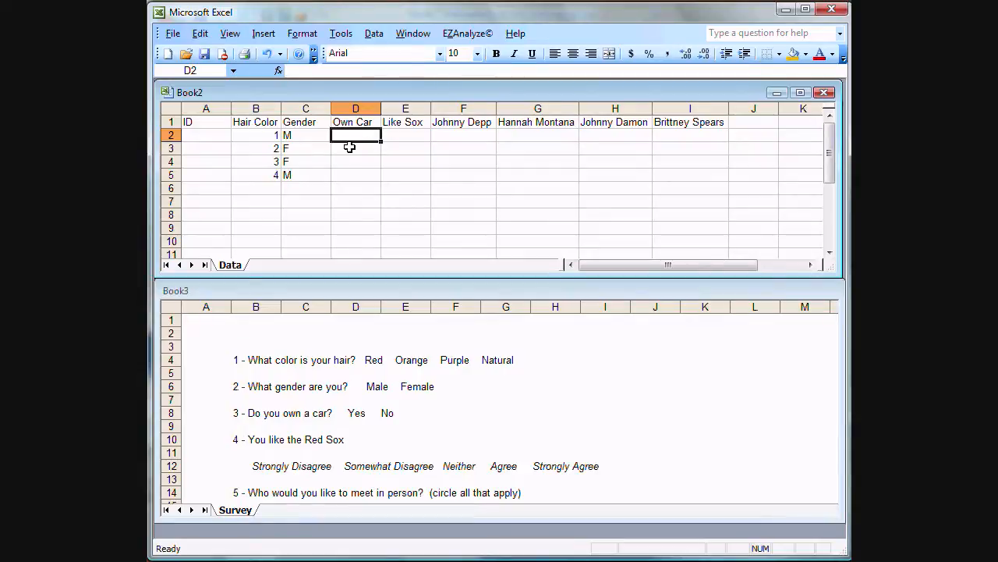
text(0)
key(Tab)
key(Return)
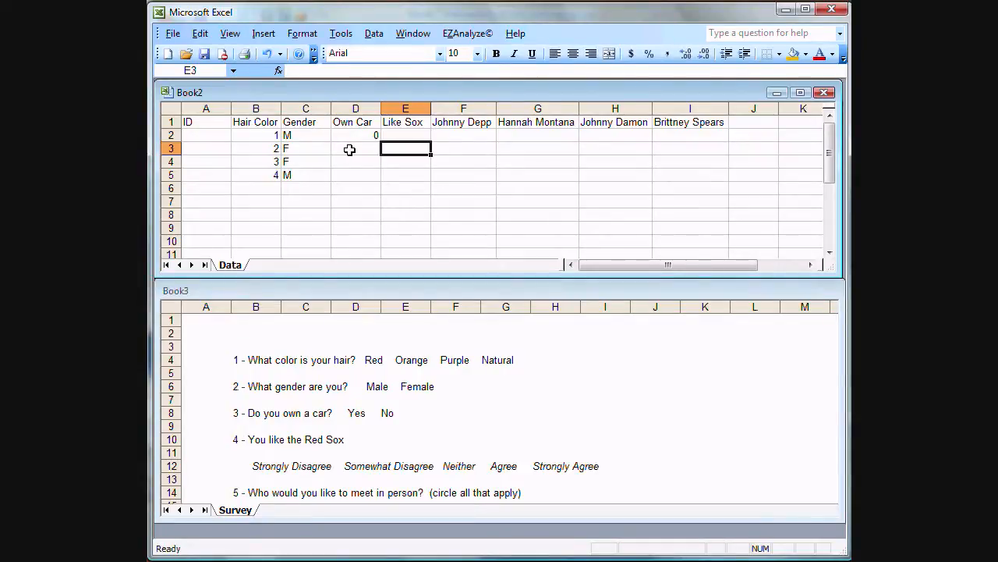
click(350, 149)
text(1)
key(Return)
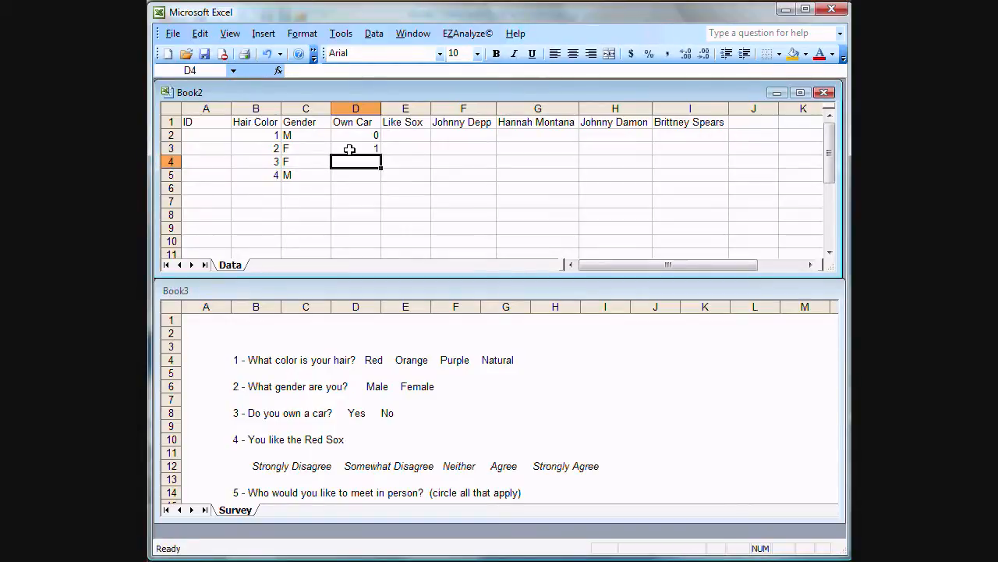
text(1)
key(Return)
text(0)
key(Return)
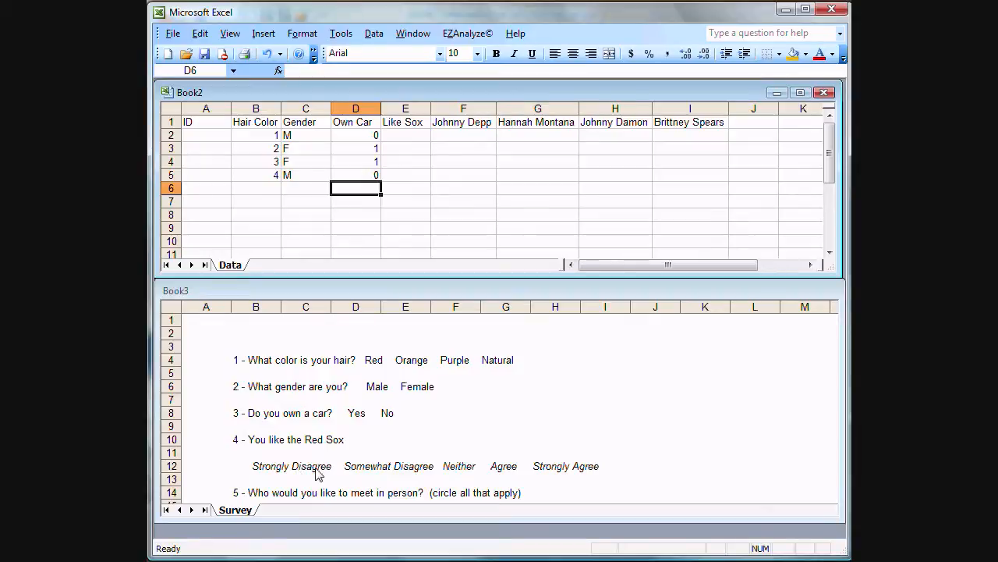
Enter the Like Sox ratings 1, 5, 2 and 3 in cells E2 to E5, following the survey's five-point agreement scale
click(280, 466)
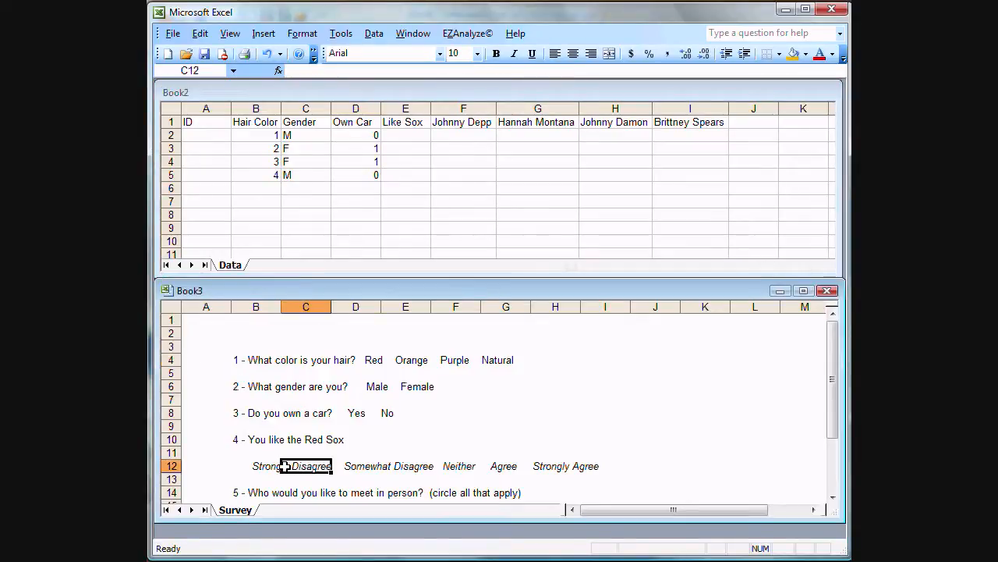
click(561, 468)
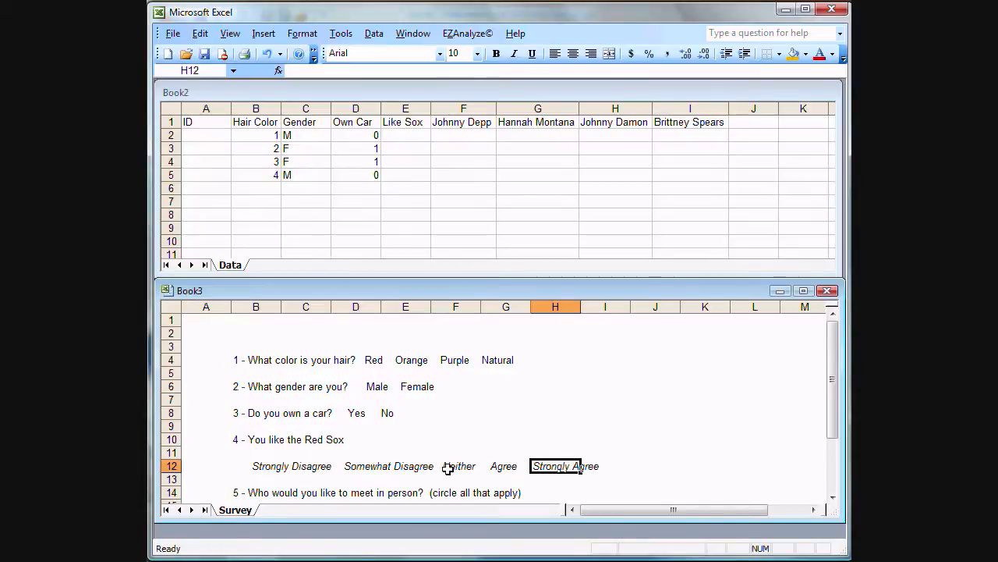
click(269, 468)
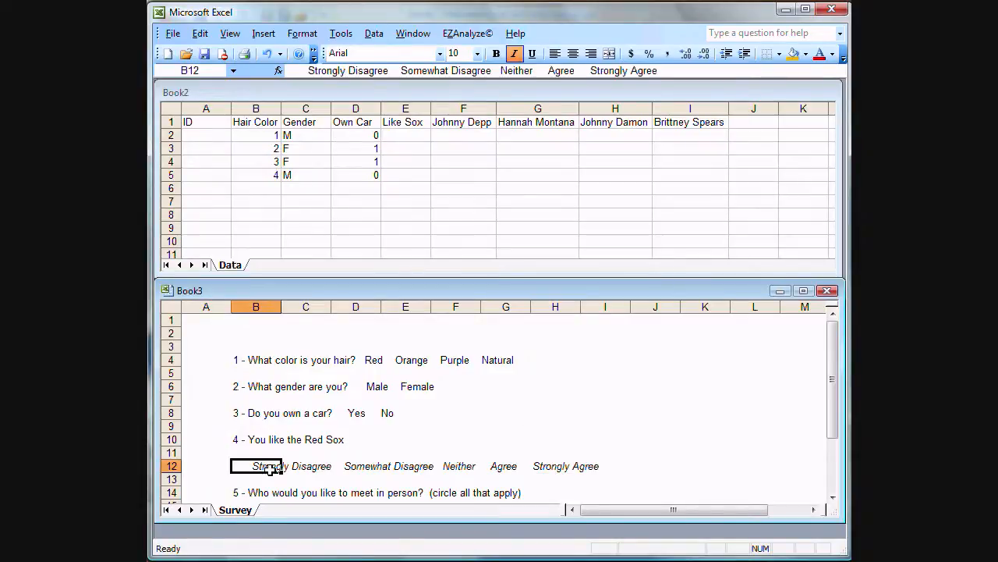
click(427, 138)
click(401, 135)
text(1)
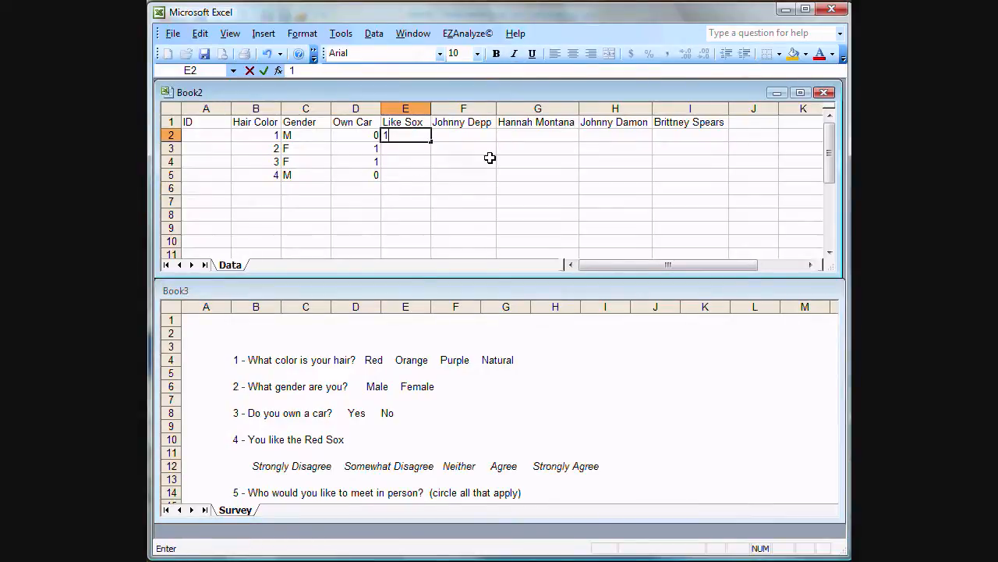
key(Return)
text(5)
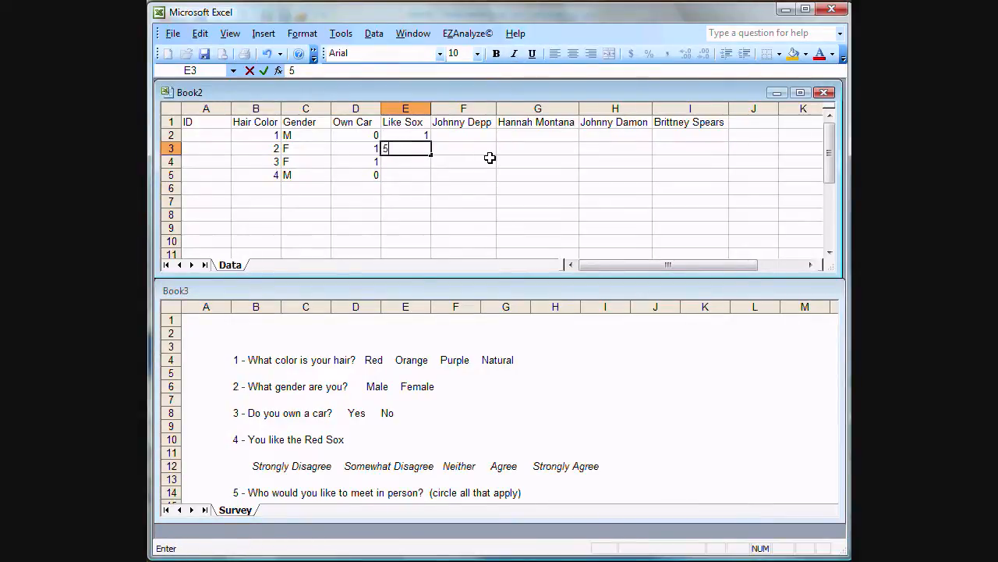
key(Return)
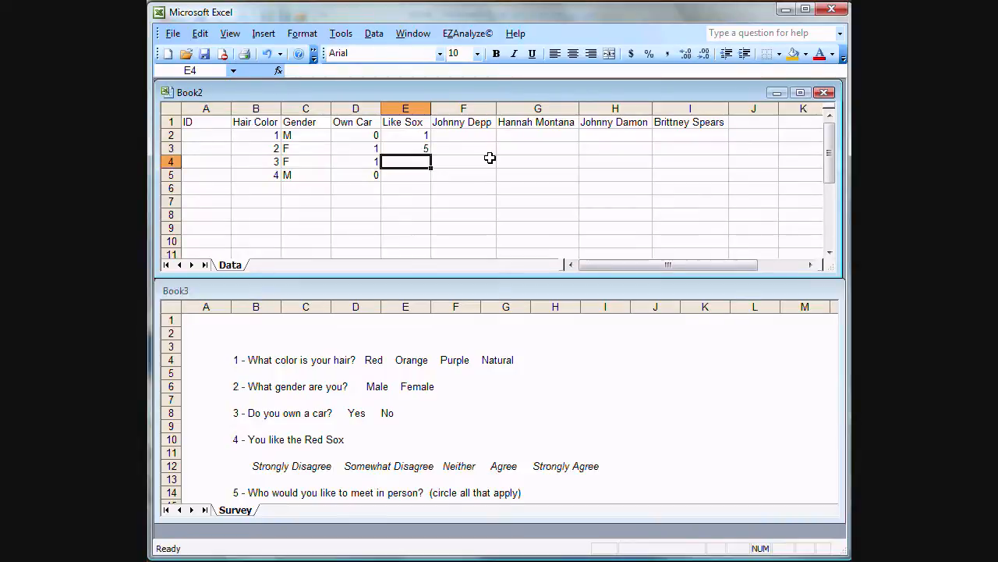
text(2)
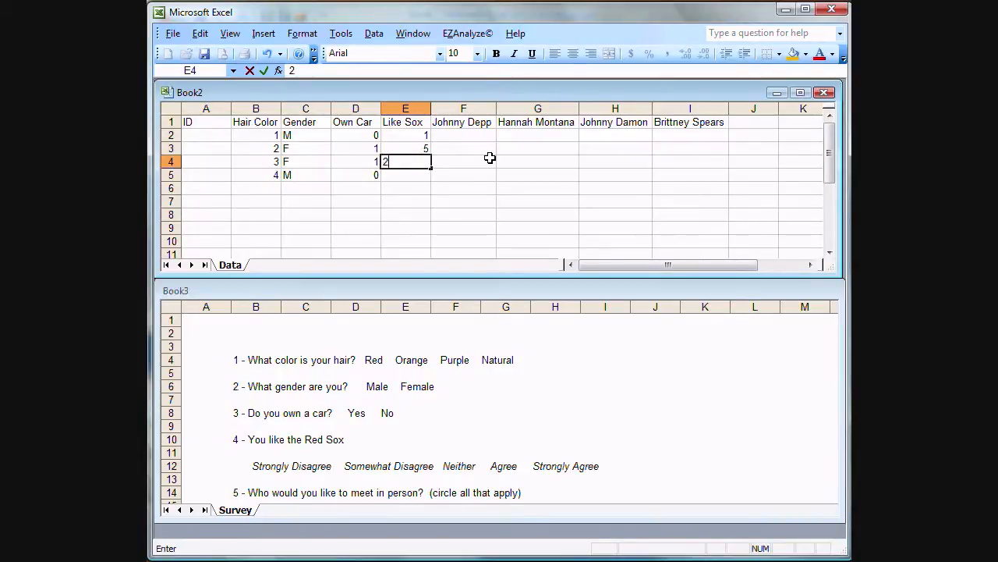
key(Return)
text(3)
key(Return)
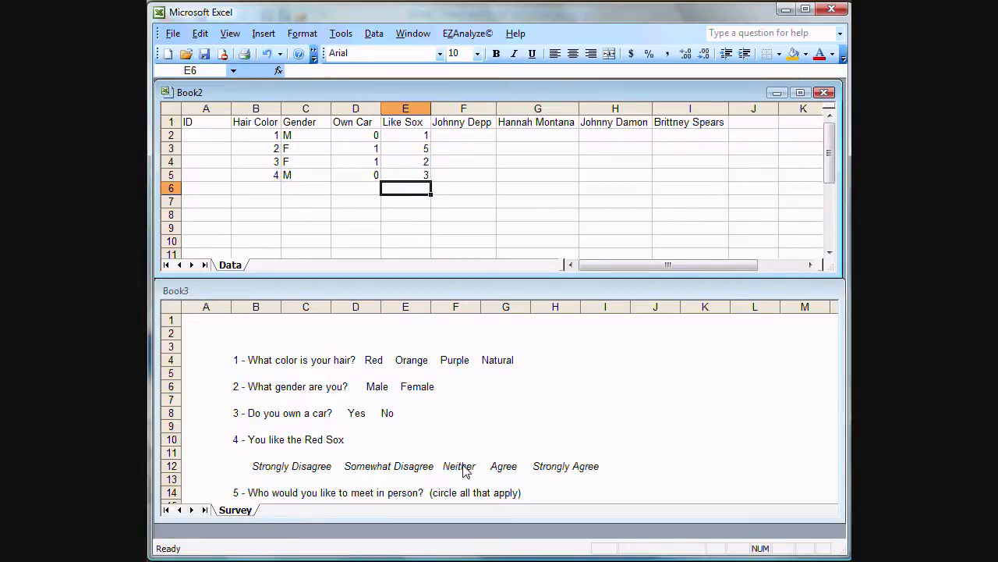
click(425, 175)
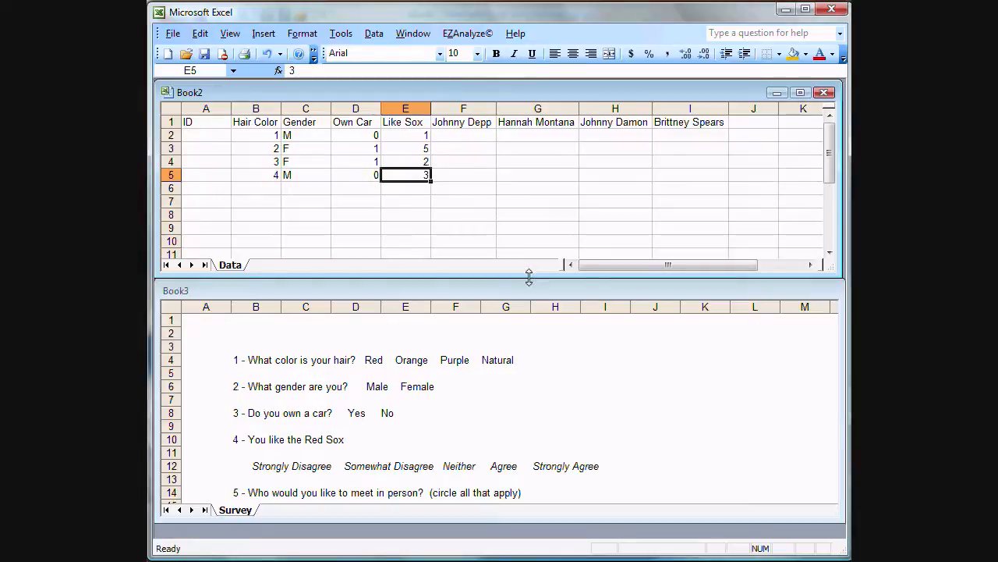
Code the first respondent's answers to survey question 5 as 1, 0, 0 and 0 in cells F2 to I2 of the Data sheet
click(437, 403)
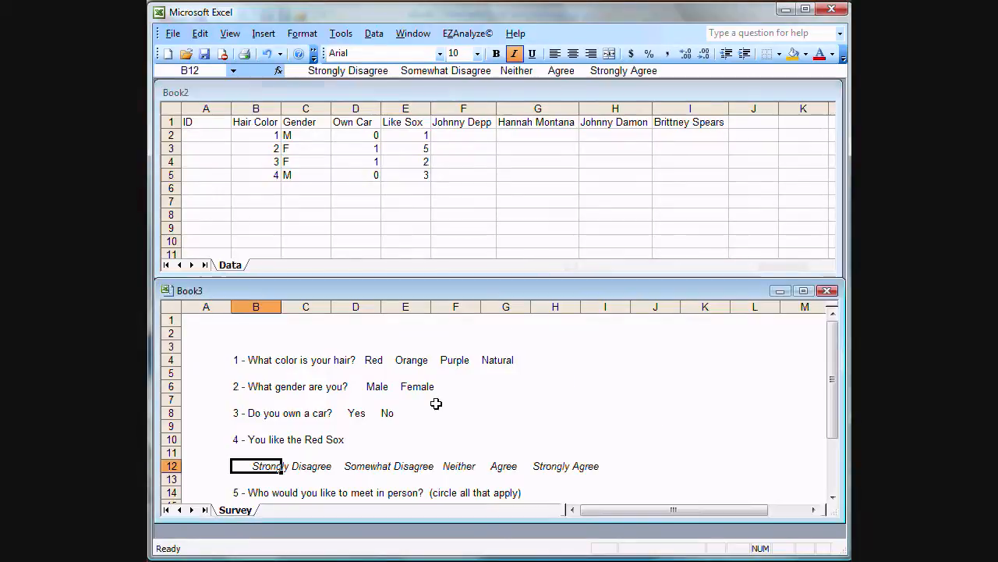
scroll(445, 429, down, 3)
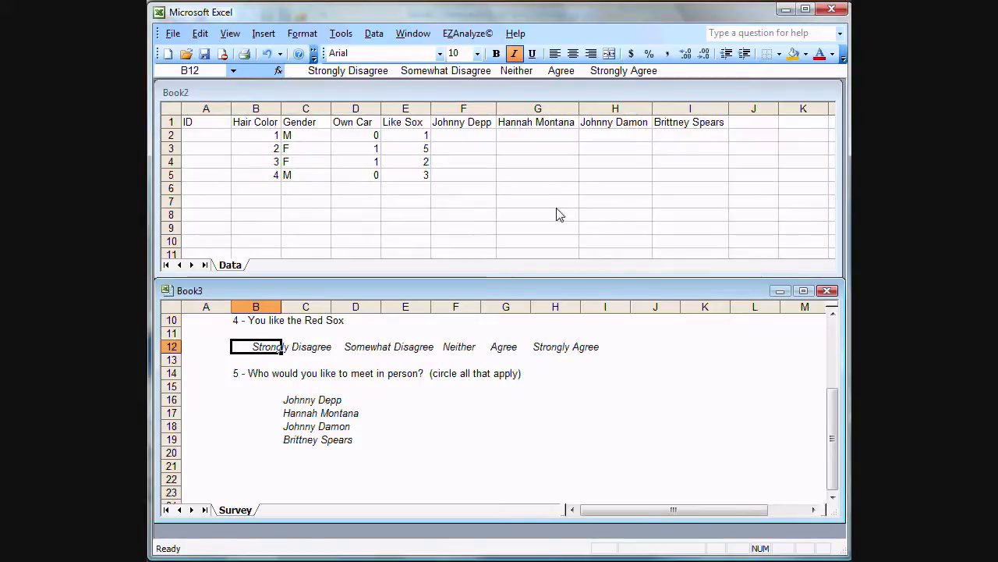
click(299, 401)
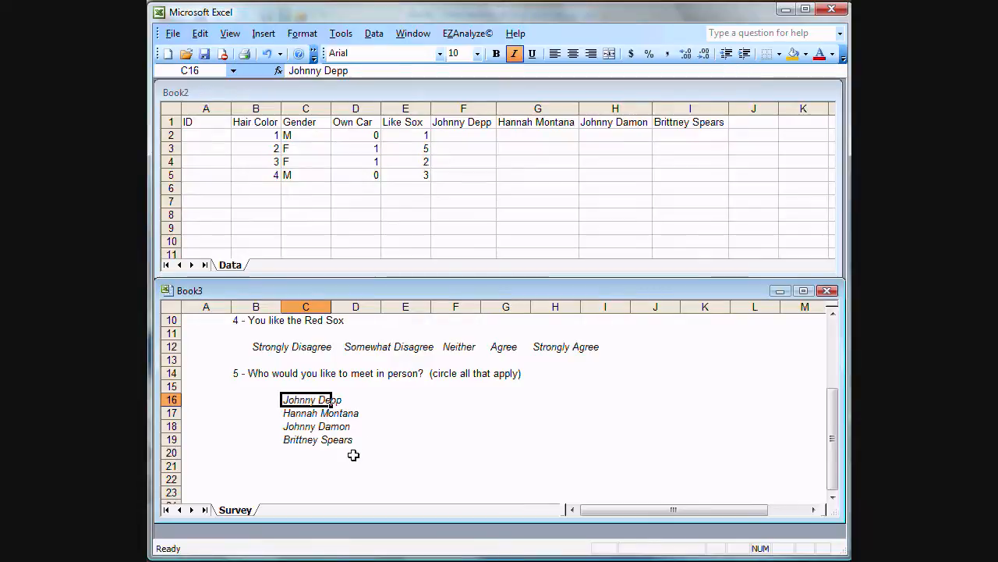
click(471, 140)
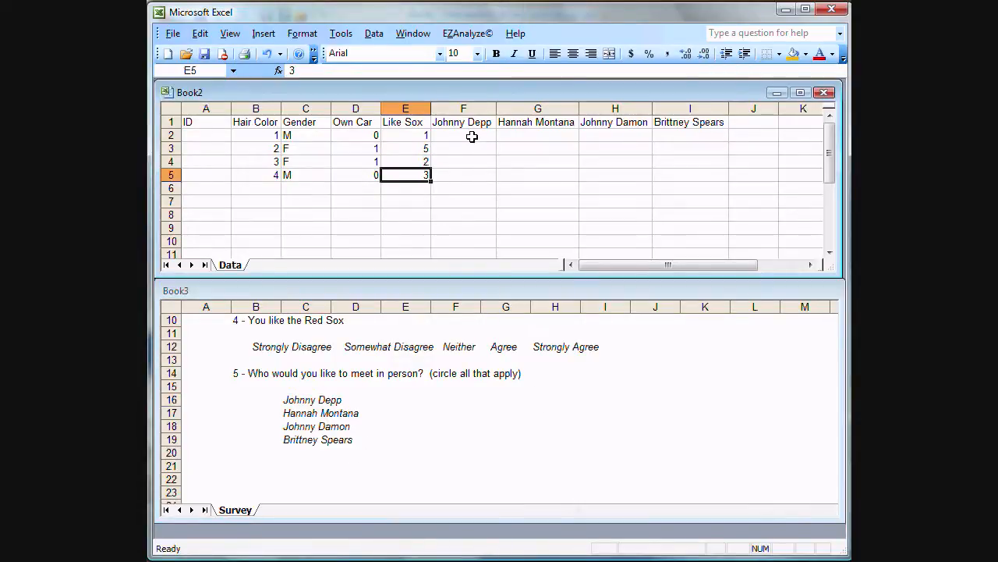
click(471, 136)
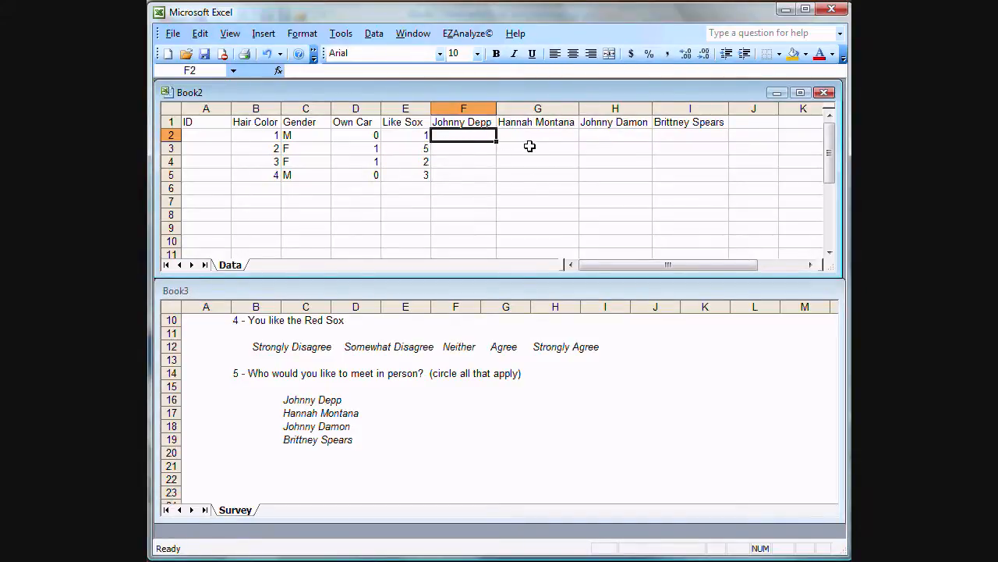
text(1)
key(Tab)
text(0)
key(Tab)
text(0)
key(Tab)
text(0)
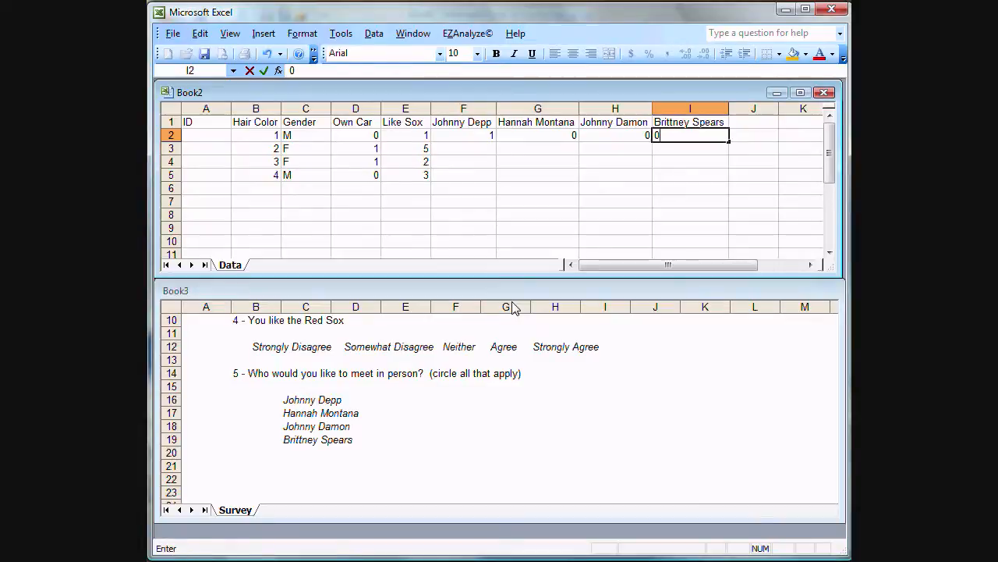
key(Tab)
Enter 1 in each of cells F3 to I3 for the second respondent's choices of people to meet
key(Left)
key(Left)
key(Left)
key(Left)
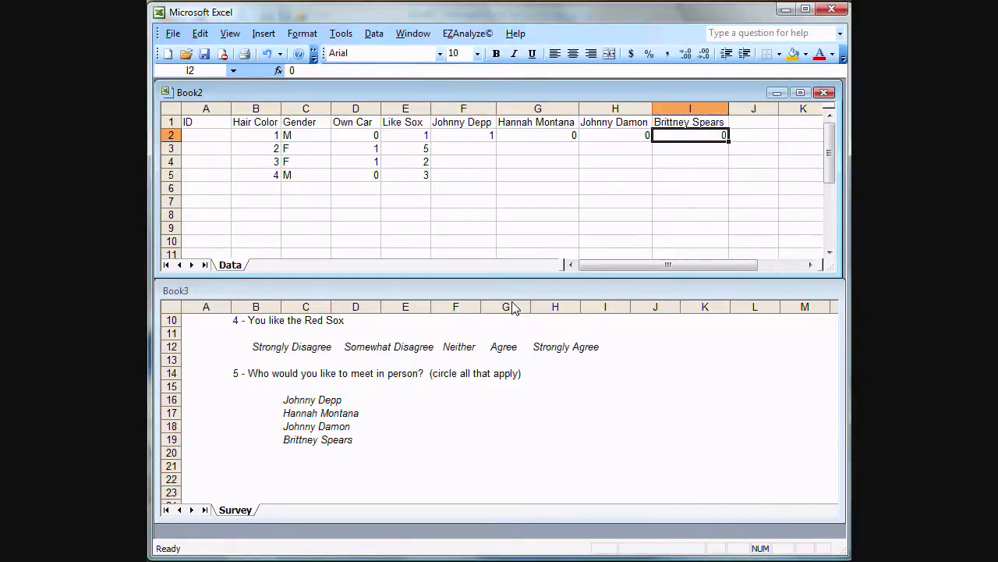
key(Down)
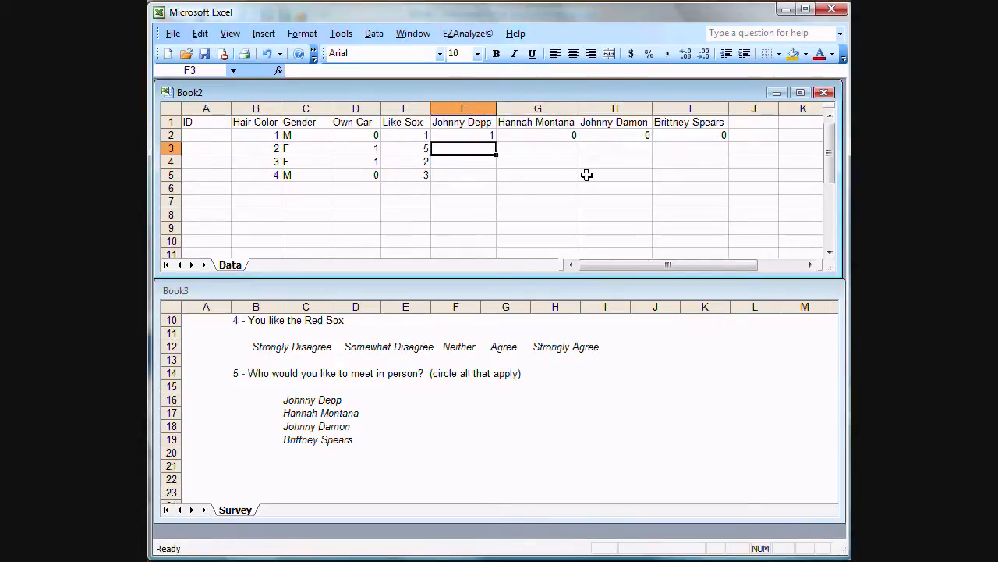
text(1)
key(Tab)
text(1)
key(Tab)
text(1)
key(Tab)
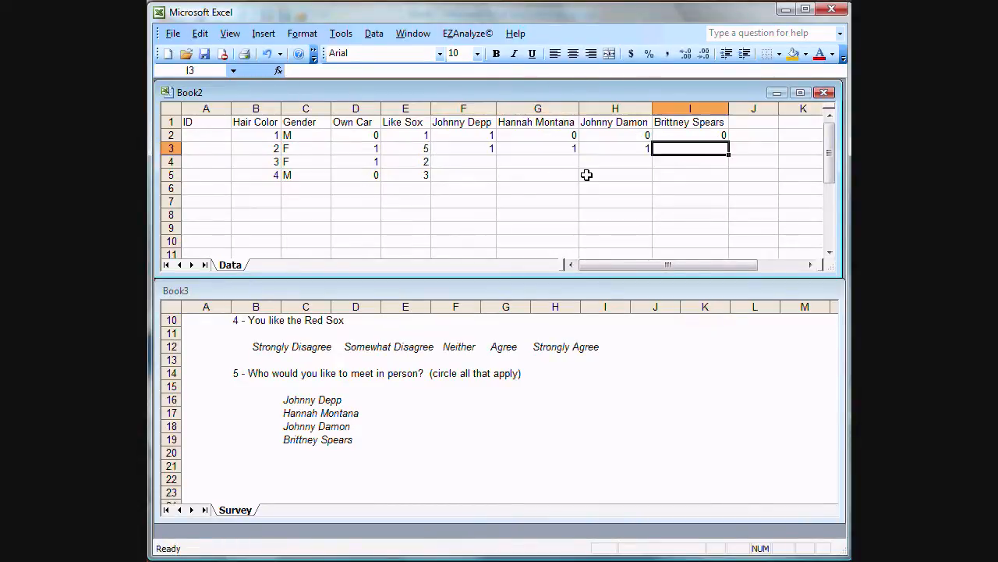
text(1)
key(Down)
Enter 0 in each of cells F4 to I4 for the third respondent's choices of people to meet
key(Left)
key(Left)
key(Left)
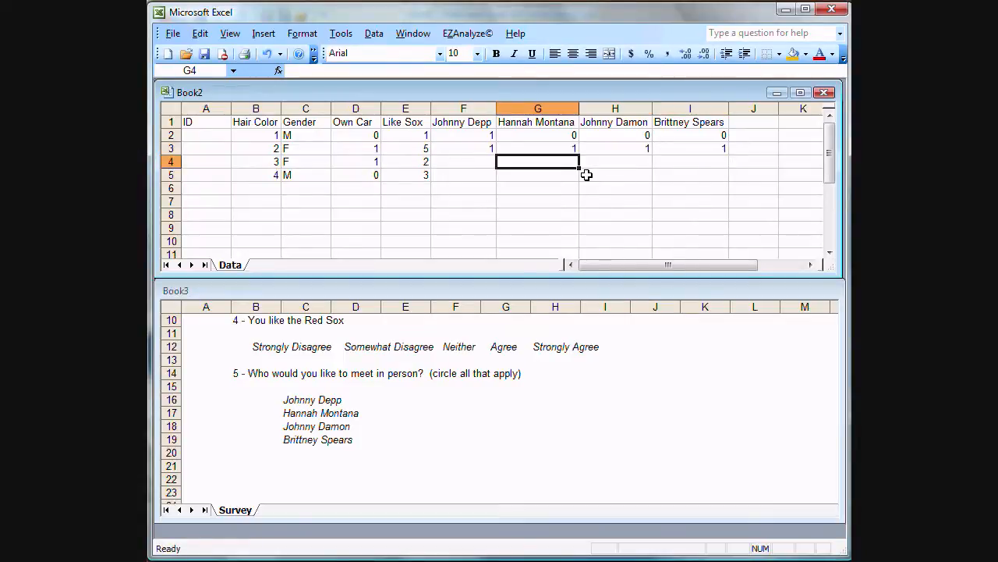
text(0)
key(Tab)
text(0)
key(Tab)
text(0)
key(Tab)
text(0)
key(Down)
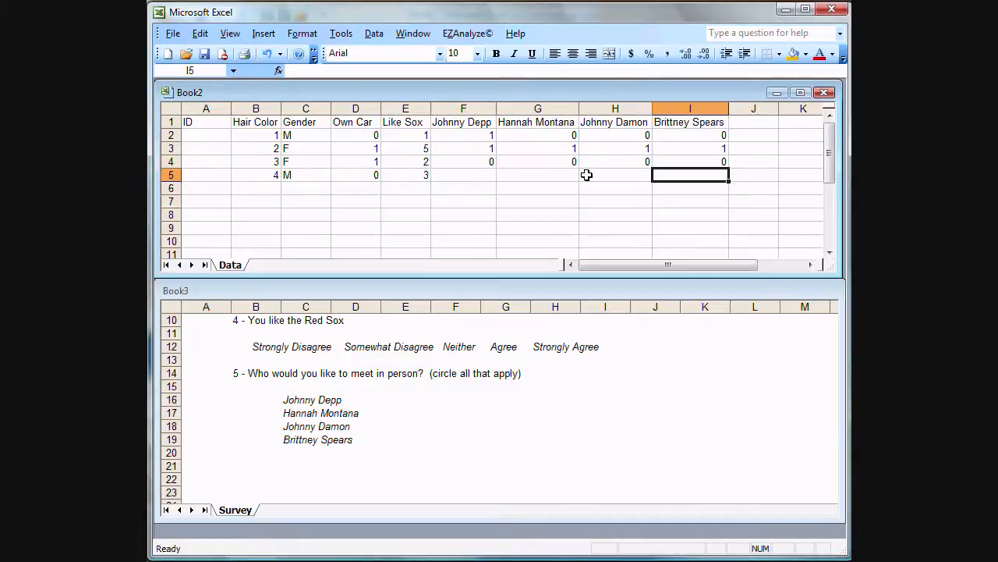
Enter the fourth respondent's question 5 answers 0, 1, 0 and 1 in cells F5 to I5
key(Left)
key(Left)
key(Left)
text(01)
key(BackSpace)
key(Tab)
text(1)
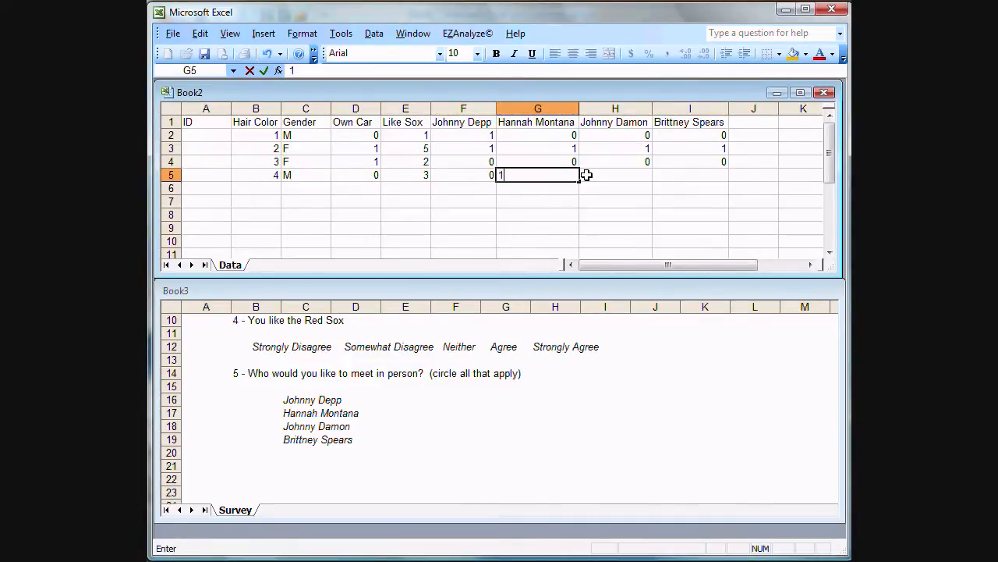
key(Tab)
text(0)
text(1)
key(BackSpace)
key(Tab)
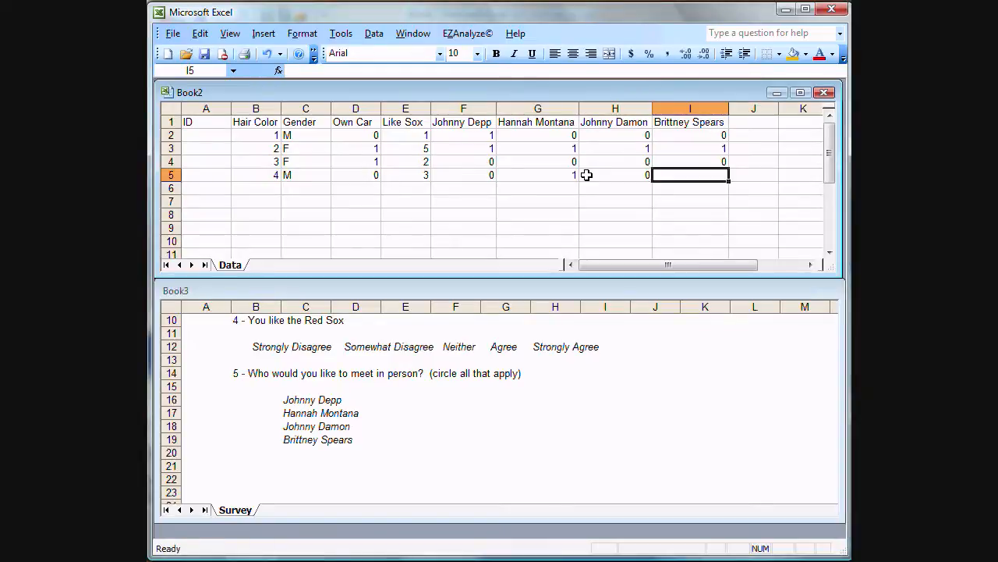
text(1)
key(Tab)
Review the empty ID column and the Hair Color, Gender, Own Car and Johnny Depp headings, comparing the last with survey question 5
key(Up)
key(Left)
key(Left)
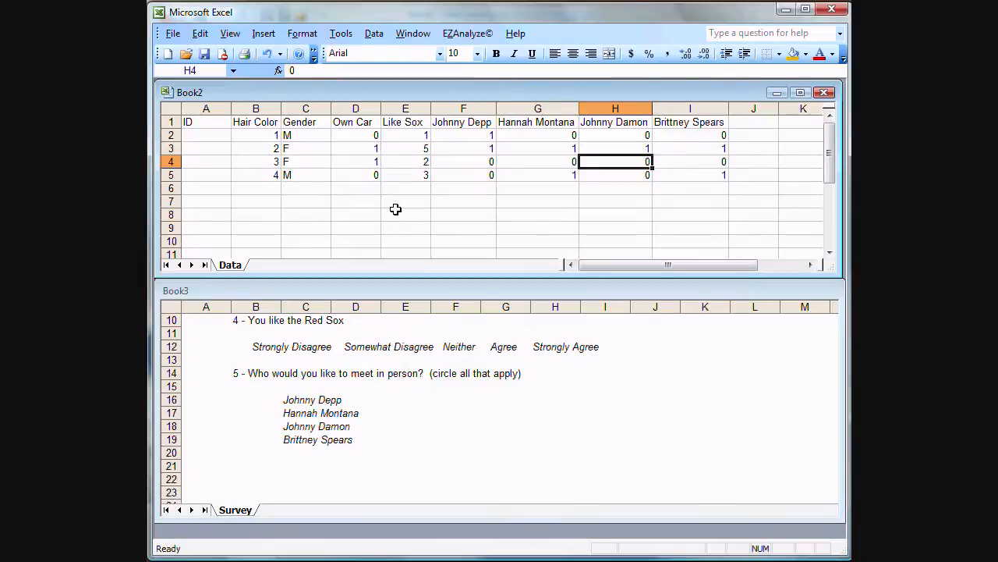
click(219, 134)
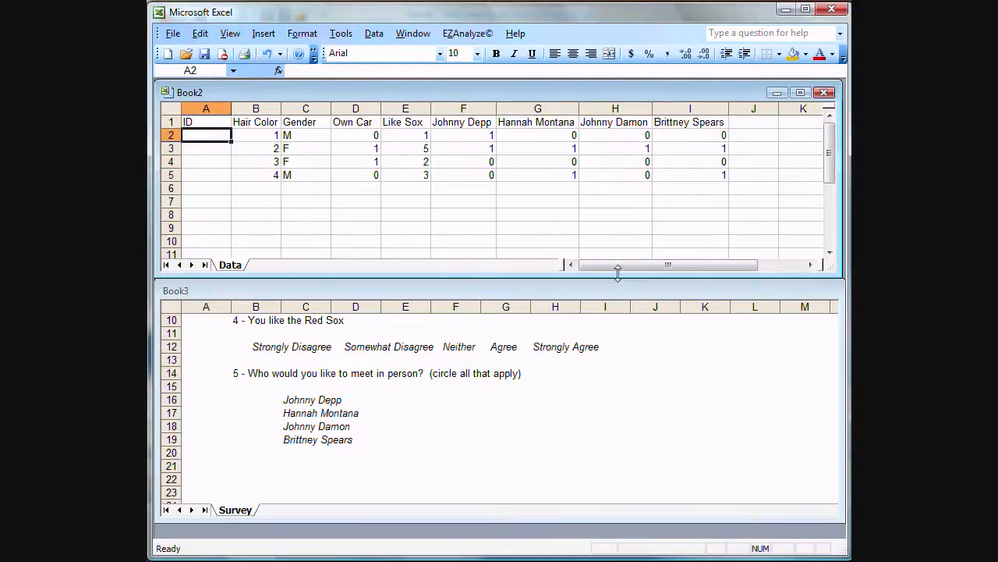
mouse_move(636, 266)
mouse_down()
mouse_move(709, 270)
mouse_move(616, 265)
mouse_up()
click(269, 122)
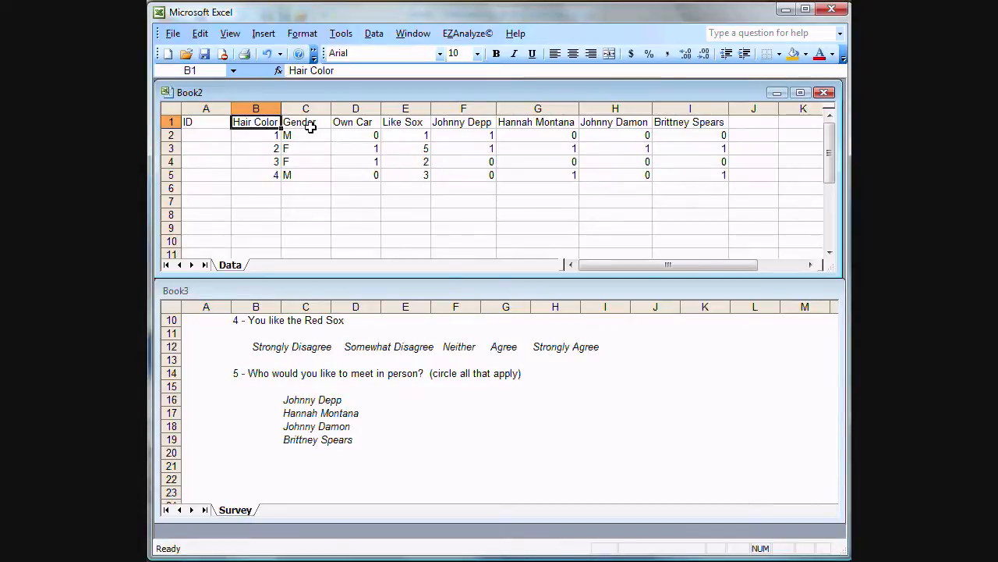
click(310, 127)
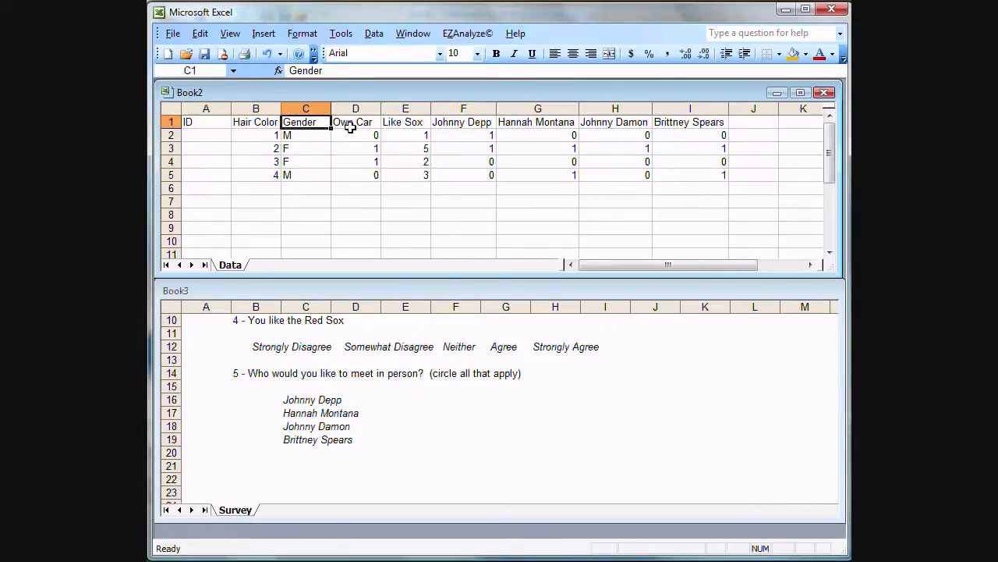
click(350, 127)
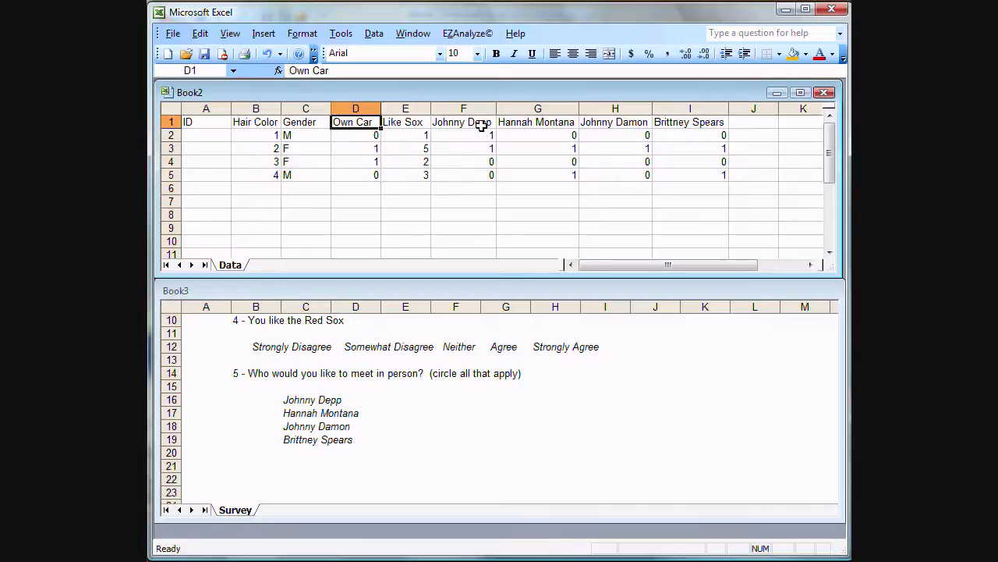
click(481, 125)
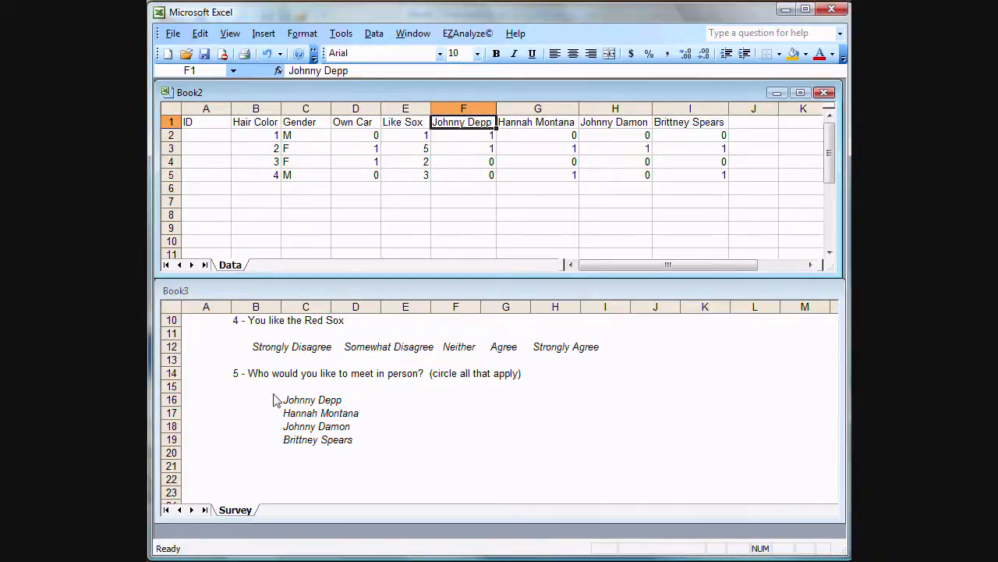
click(301, 400)
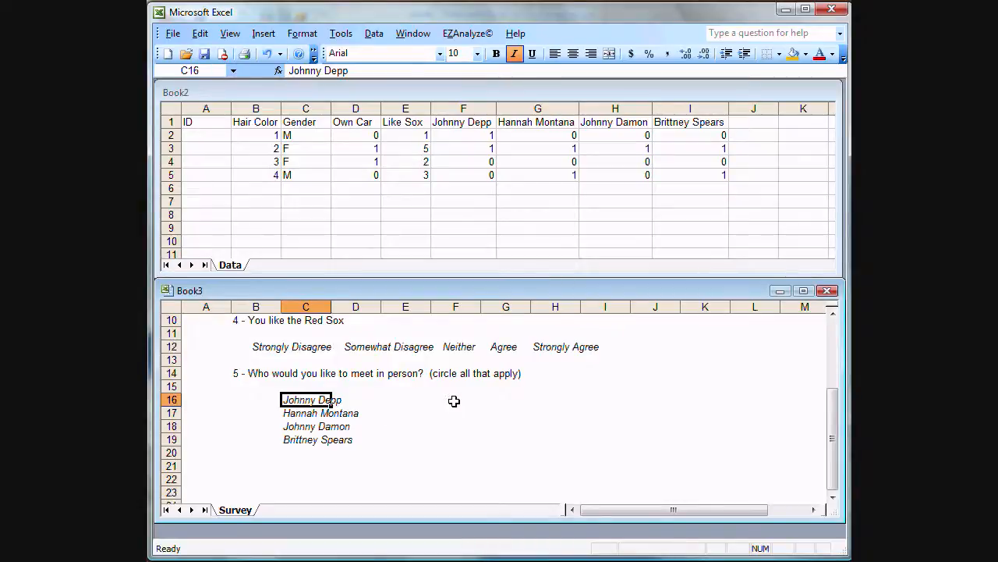